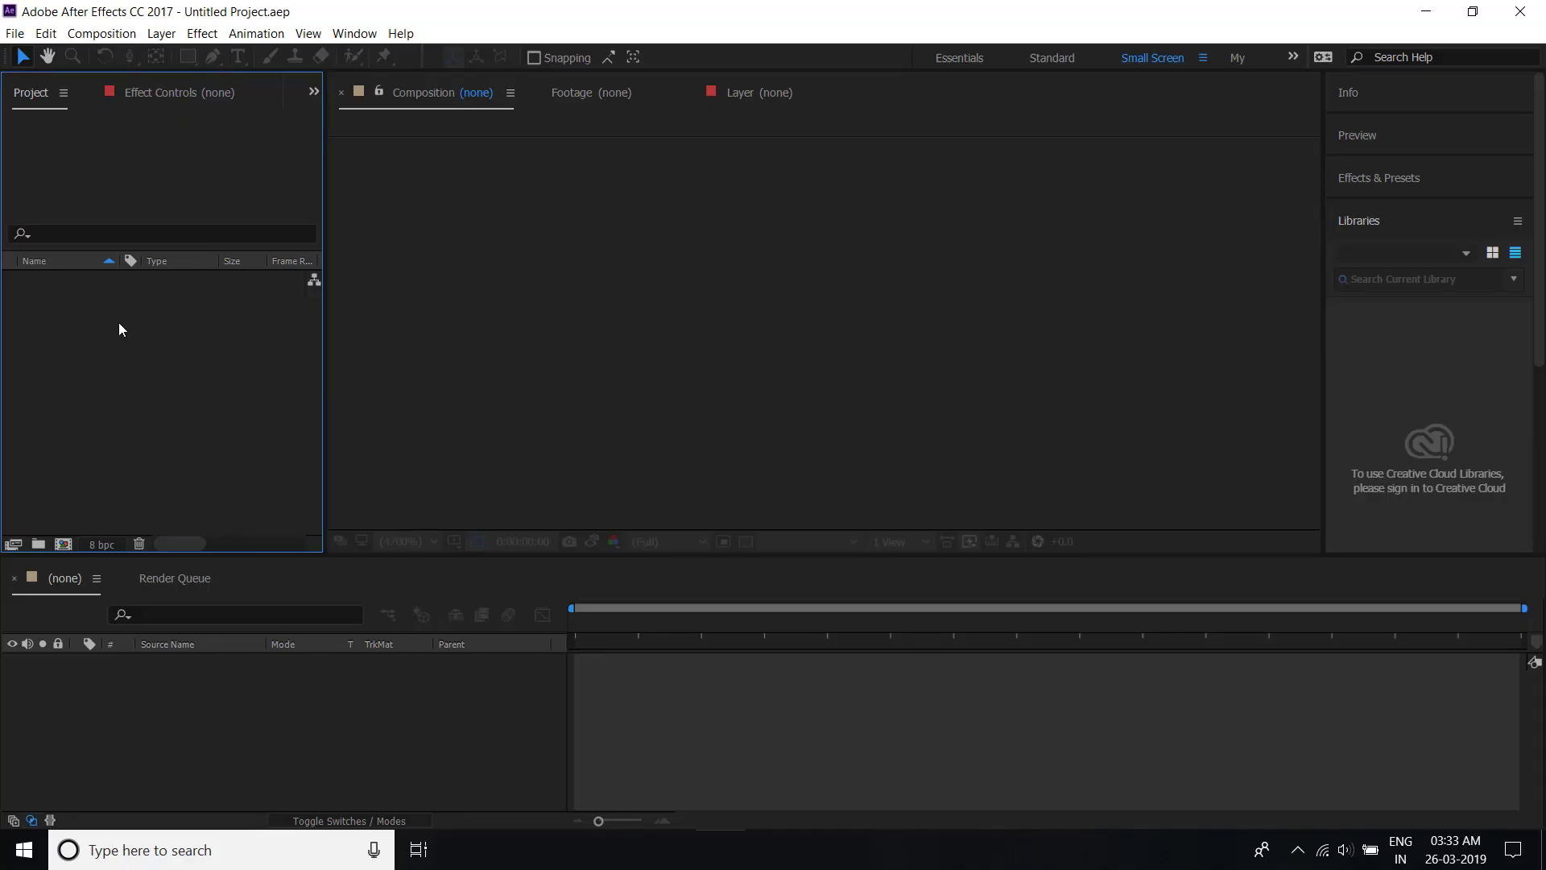
- Make a new composition with 1920x1080, 30 fps and a 0:00:18:00 duration
click(102, 33)
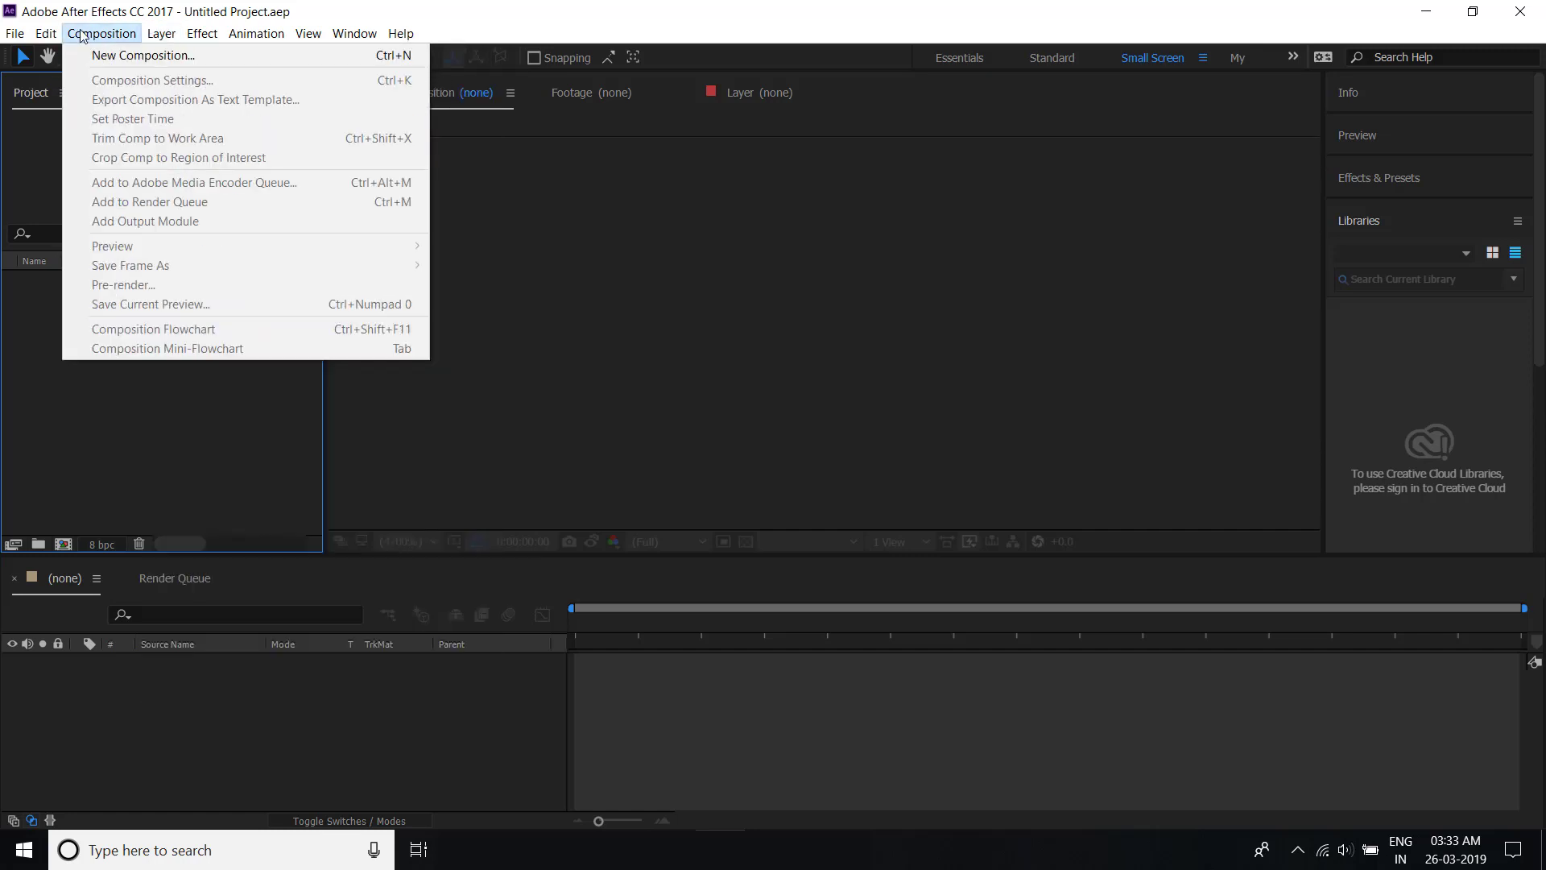
click(124, 56)
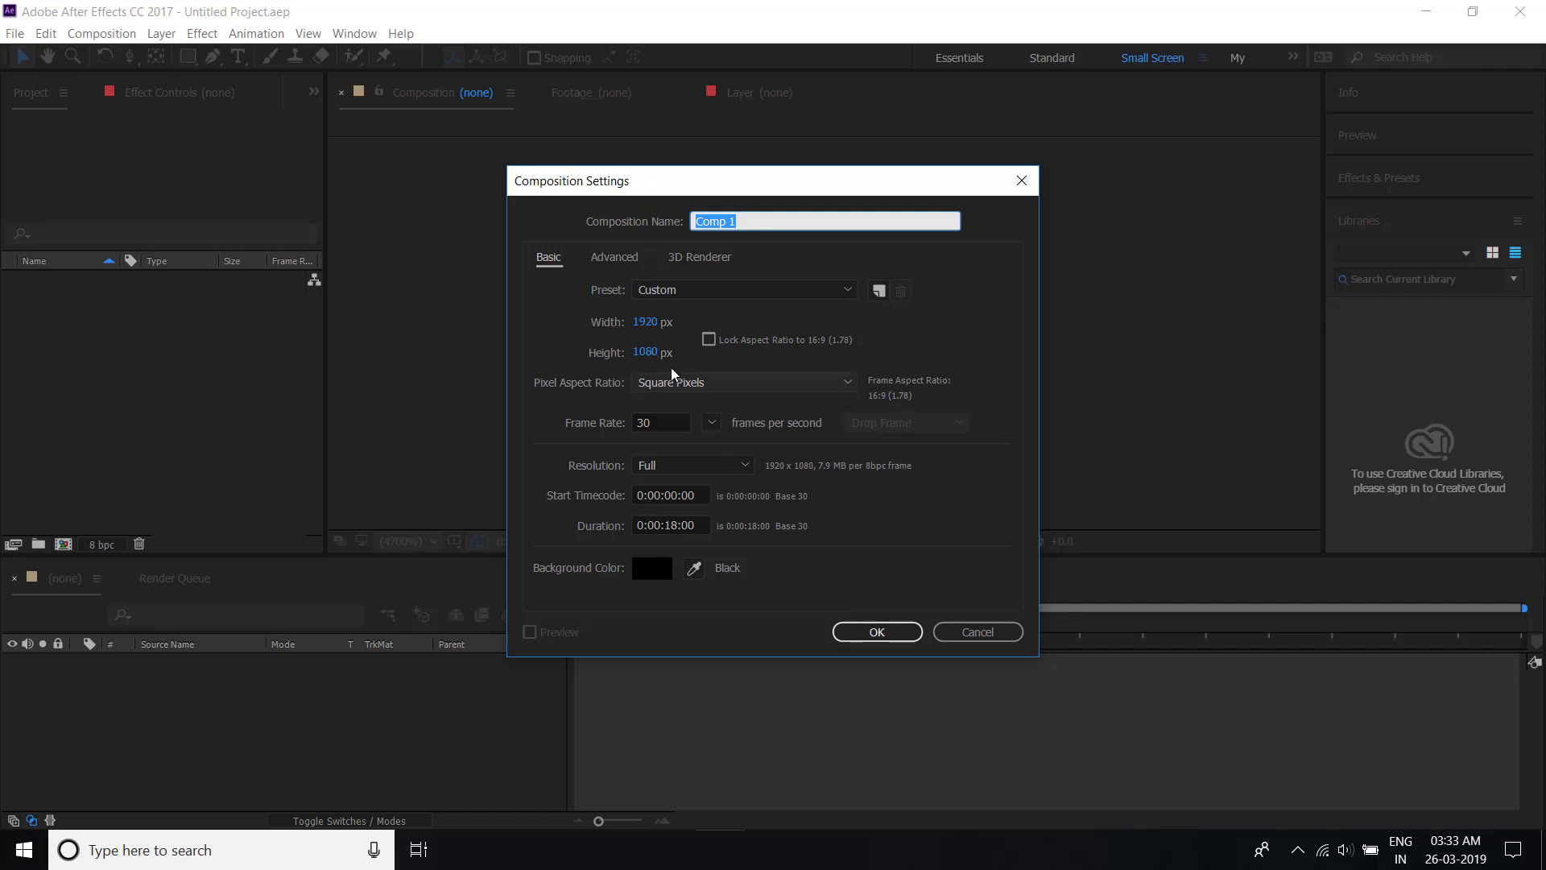
click(877, 630)
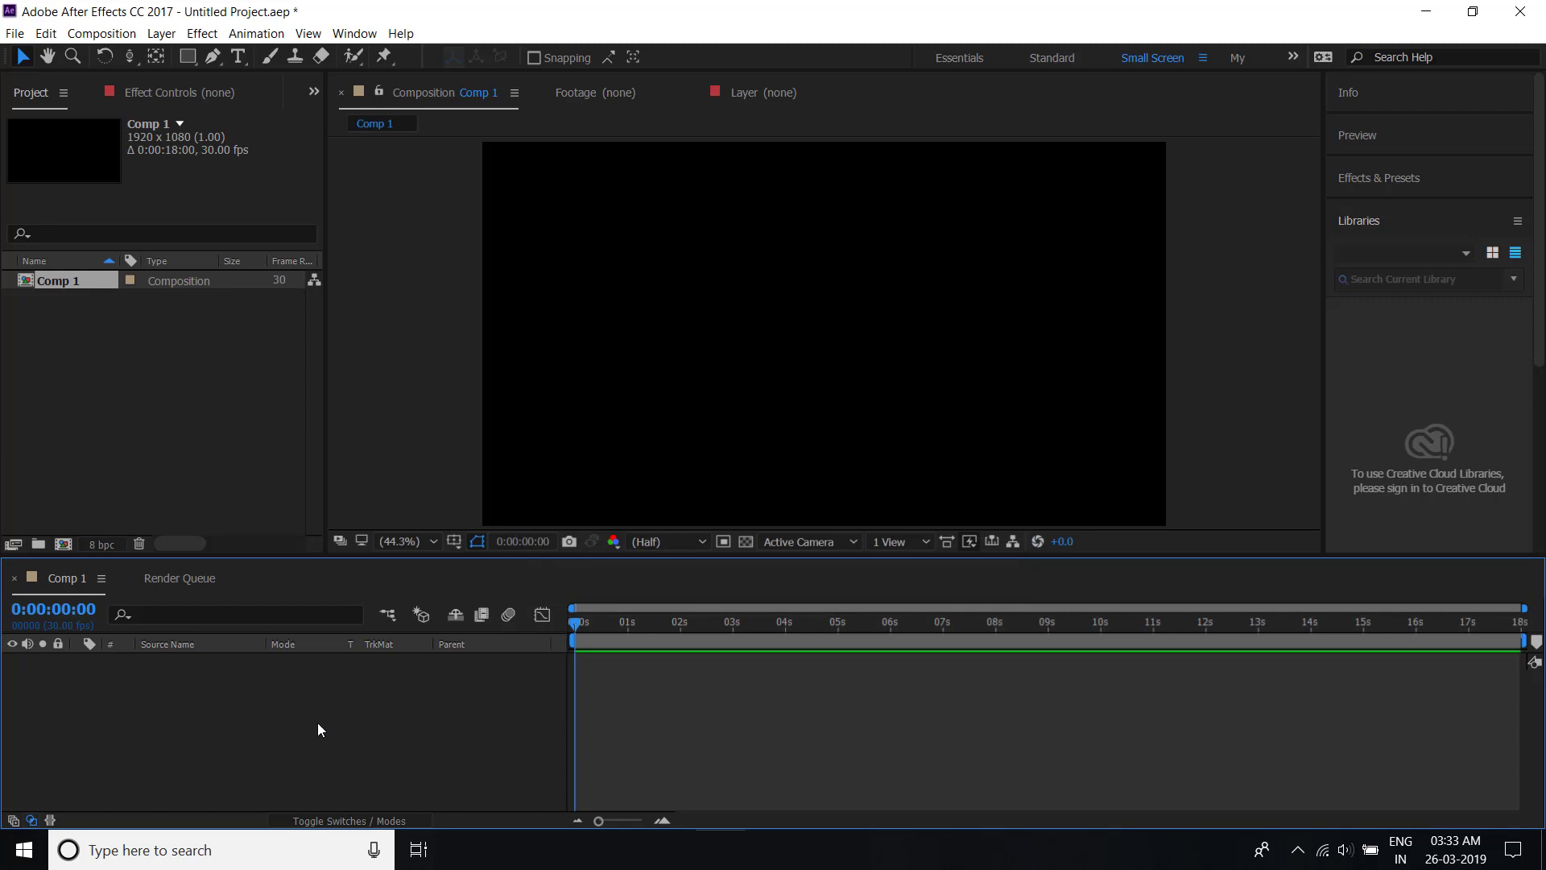
- Add a full-frame white solid layer to Comp 1
right_click(295, 728)
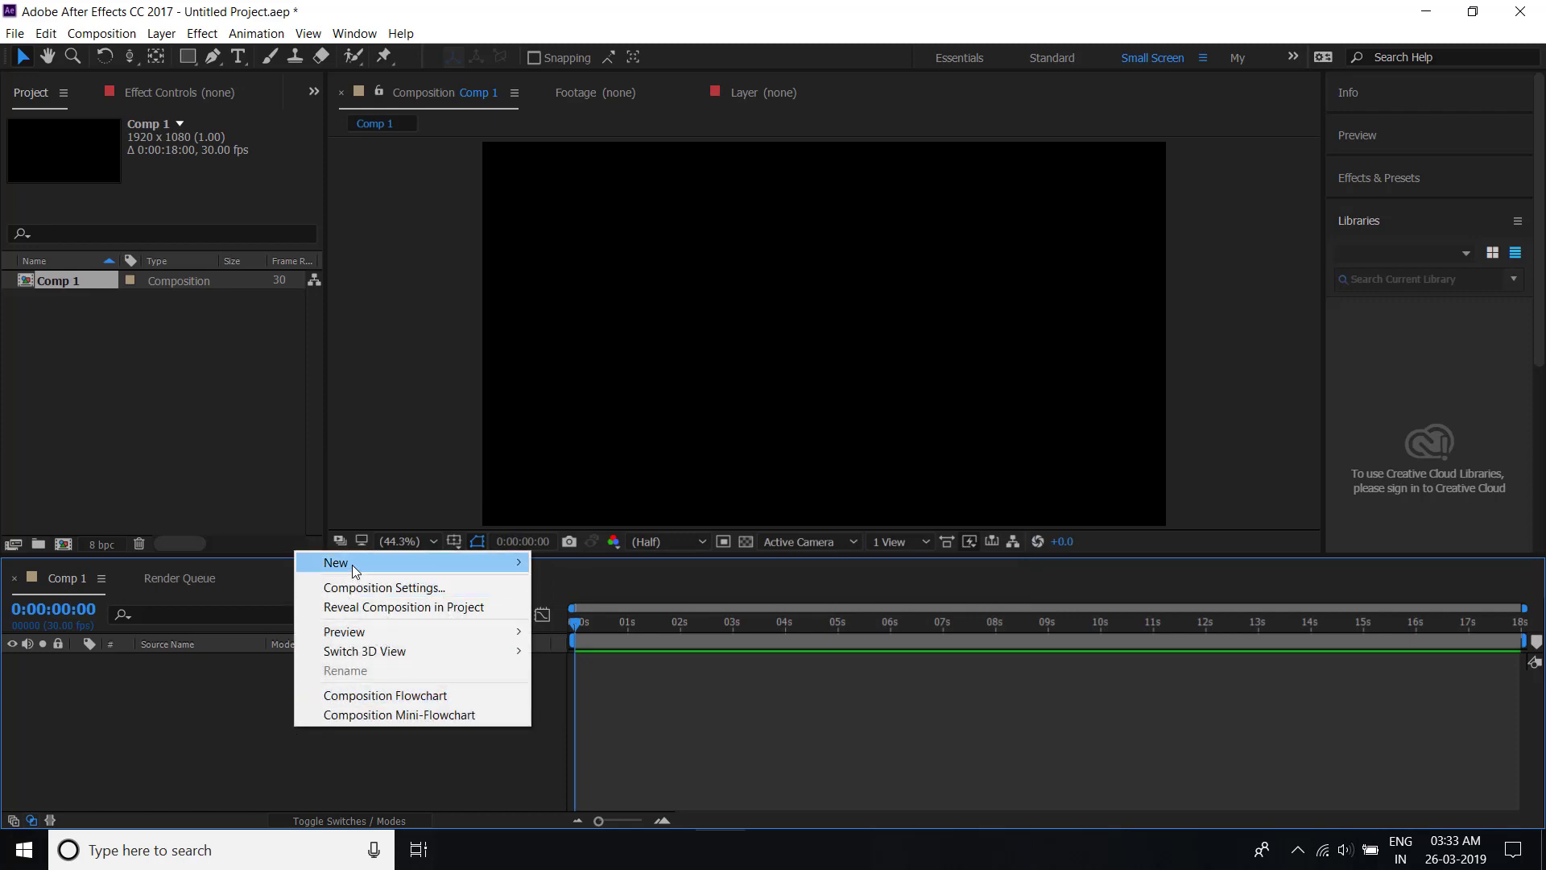
mouse_move(351, 564)
click(596, 606)
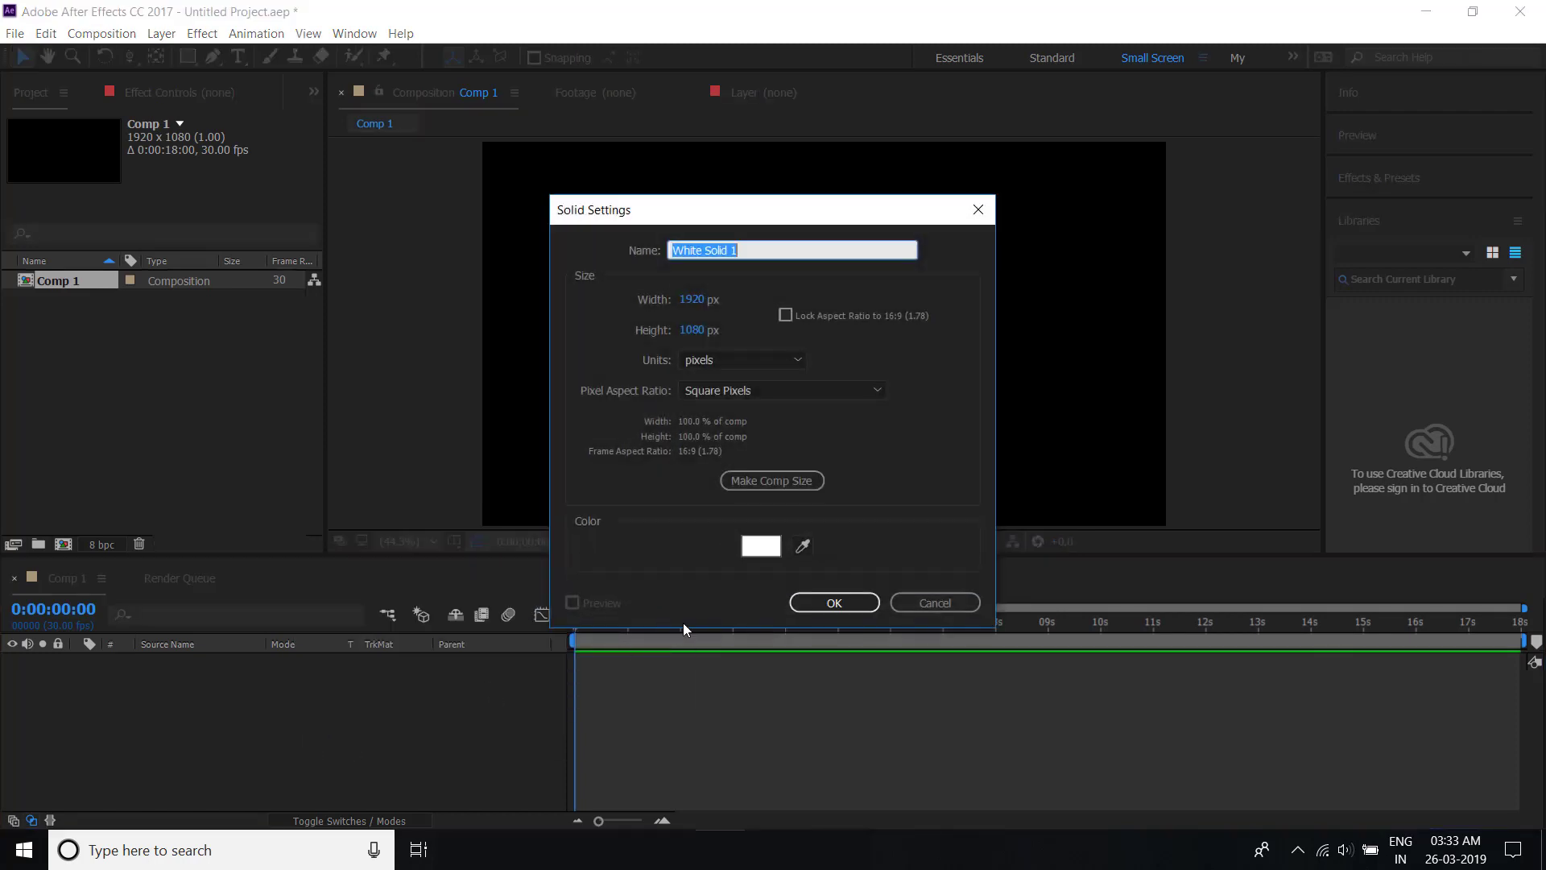
click(838, 604)
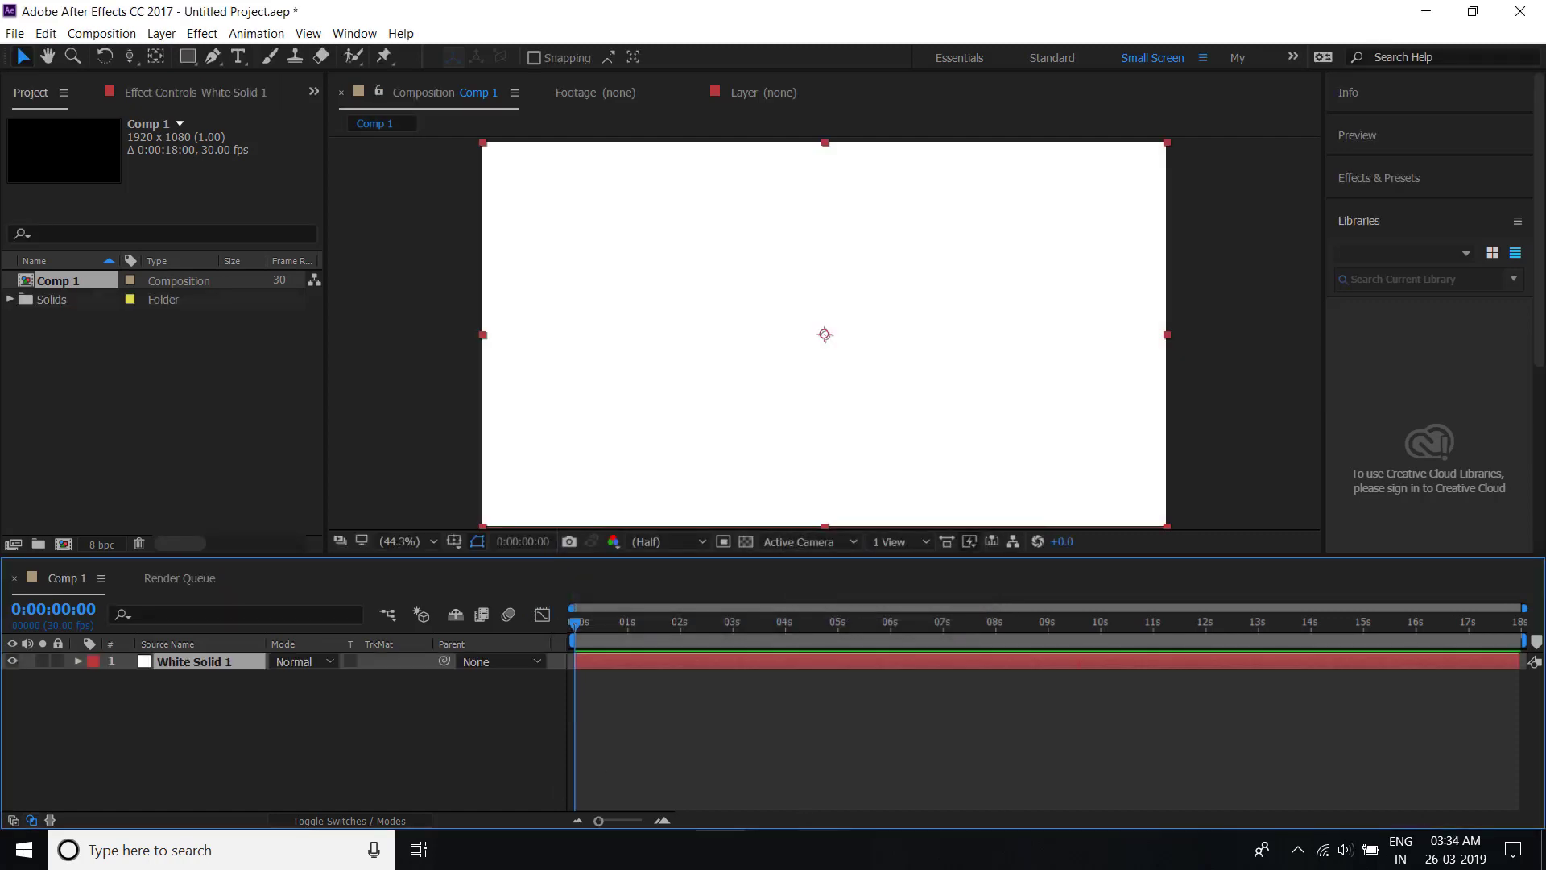
- Import Untitled-1.png from Explorer and place it above the white solid
key(alt+Tab)
drag(224, 211, 207, 660)
key(alt+Tab)
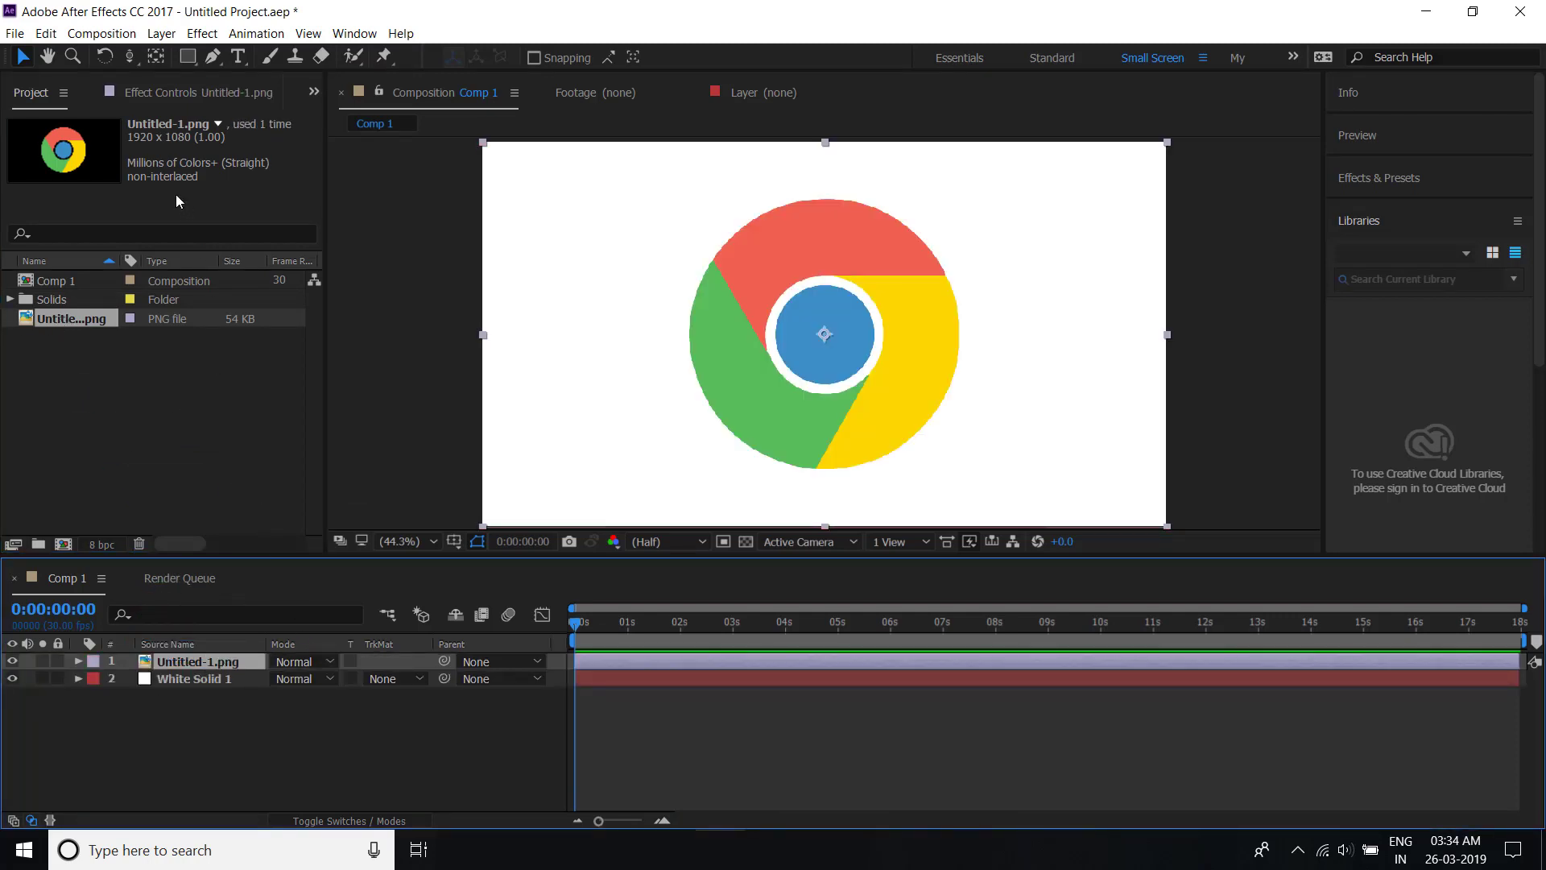
click(161, 33)
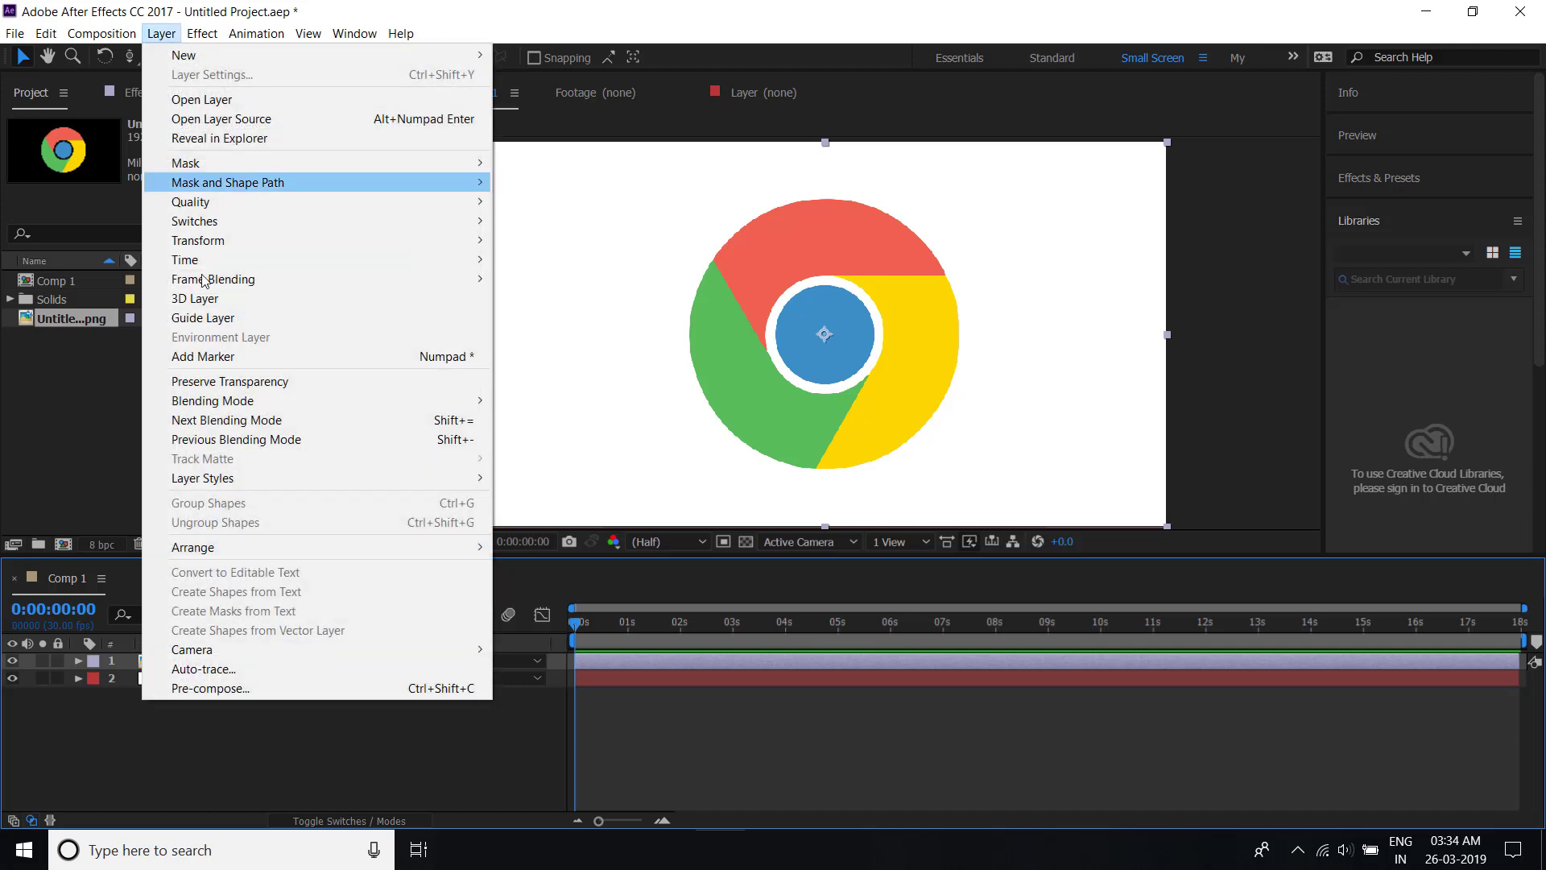
- Auto-trace the Untitled-1.png layer using Alpha channel settings, then select White Solid 1
click(223, 675)
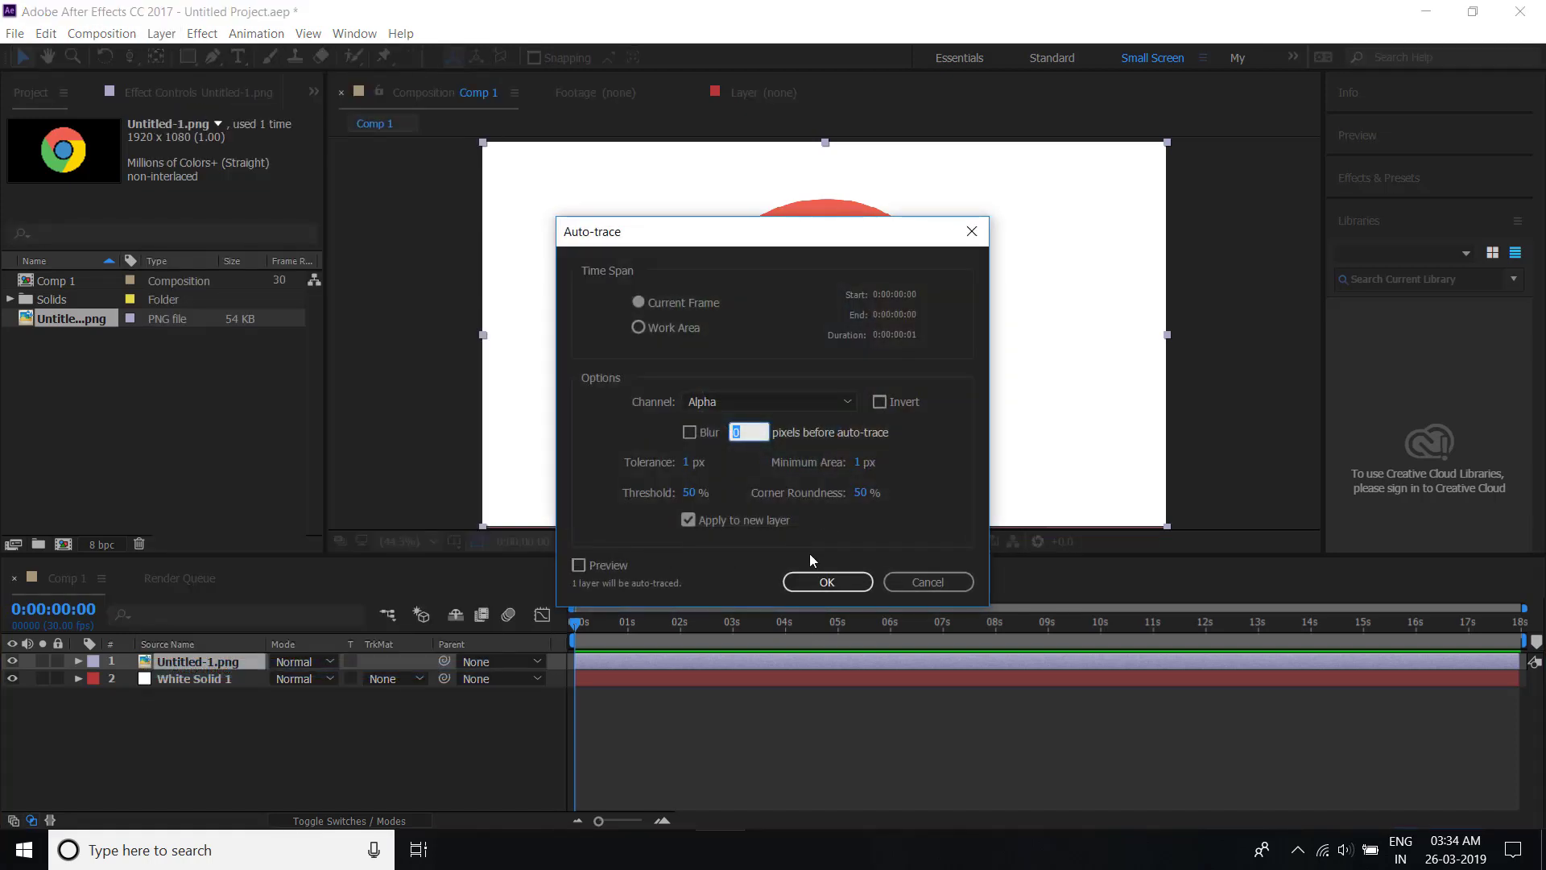
click(818, 578)
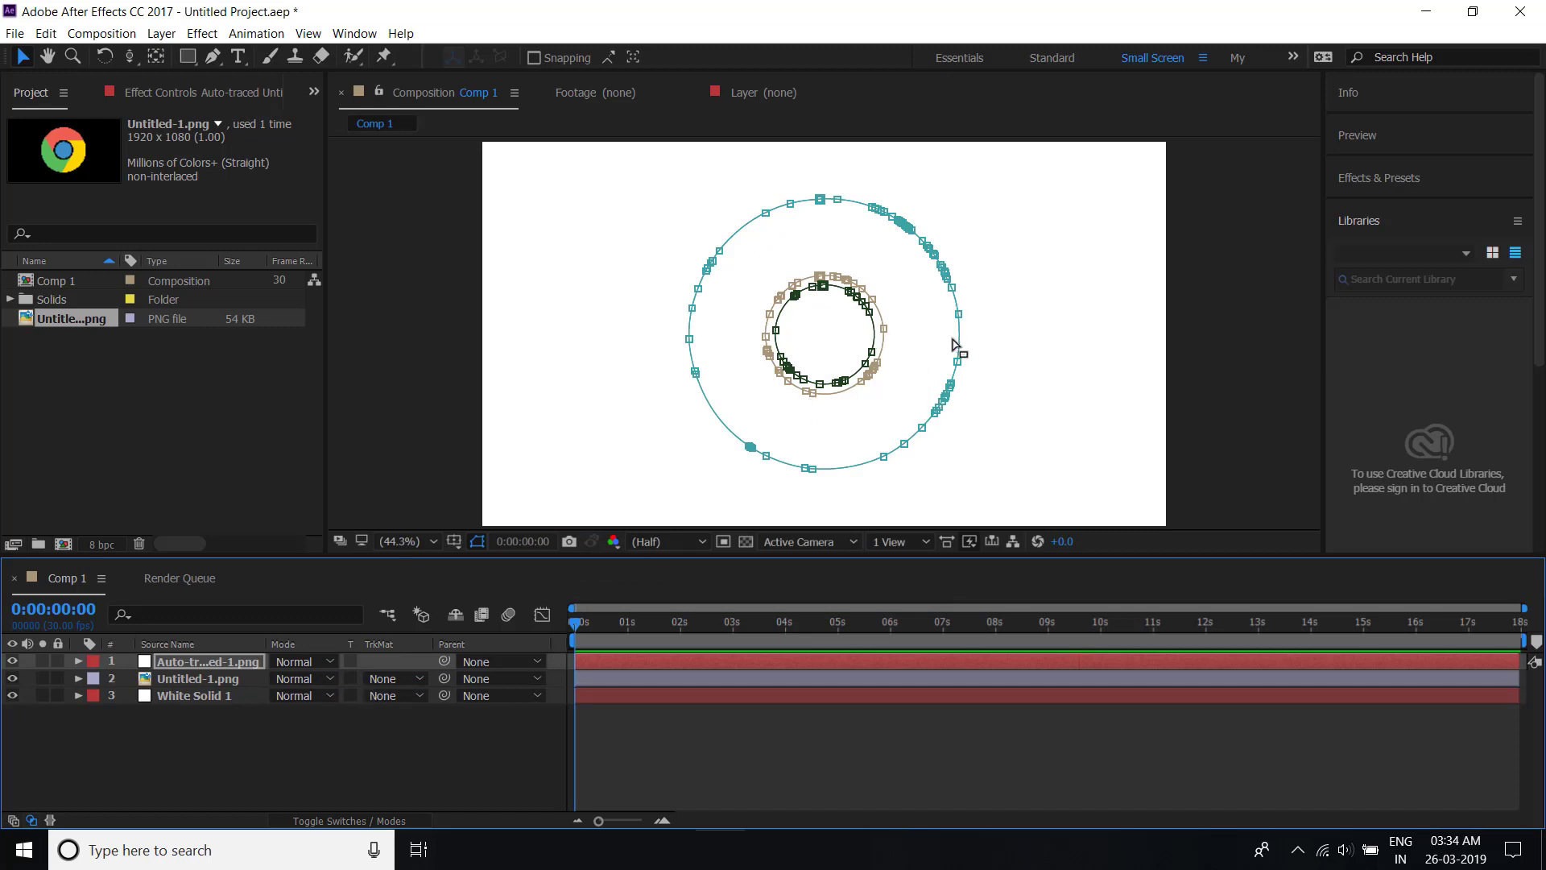
click(195, 698)
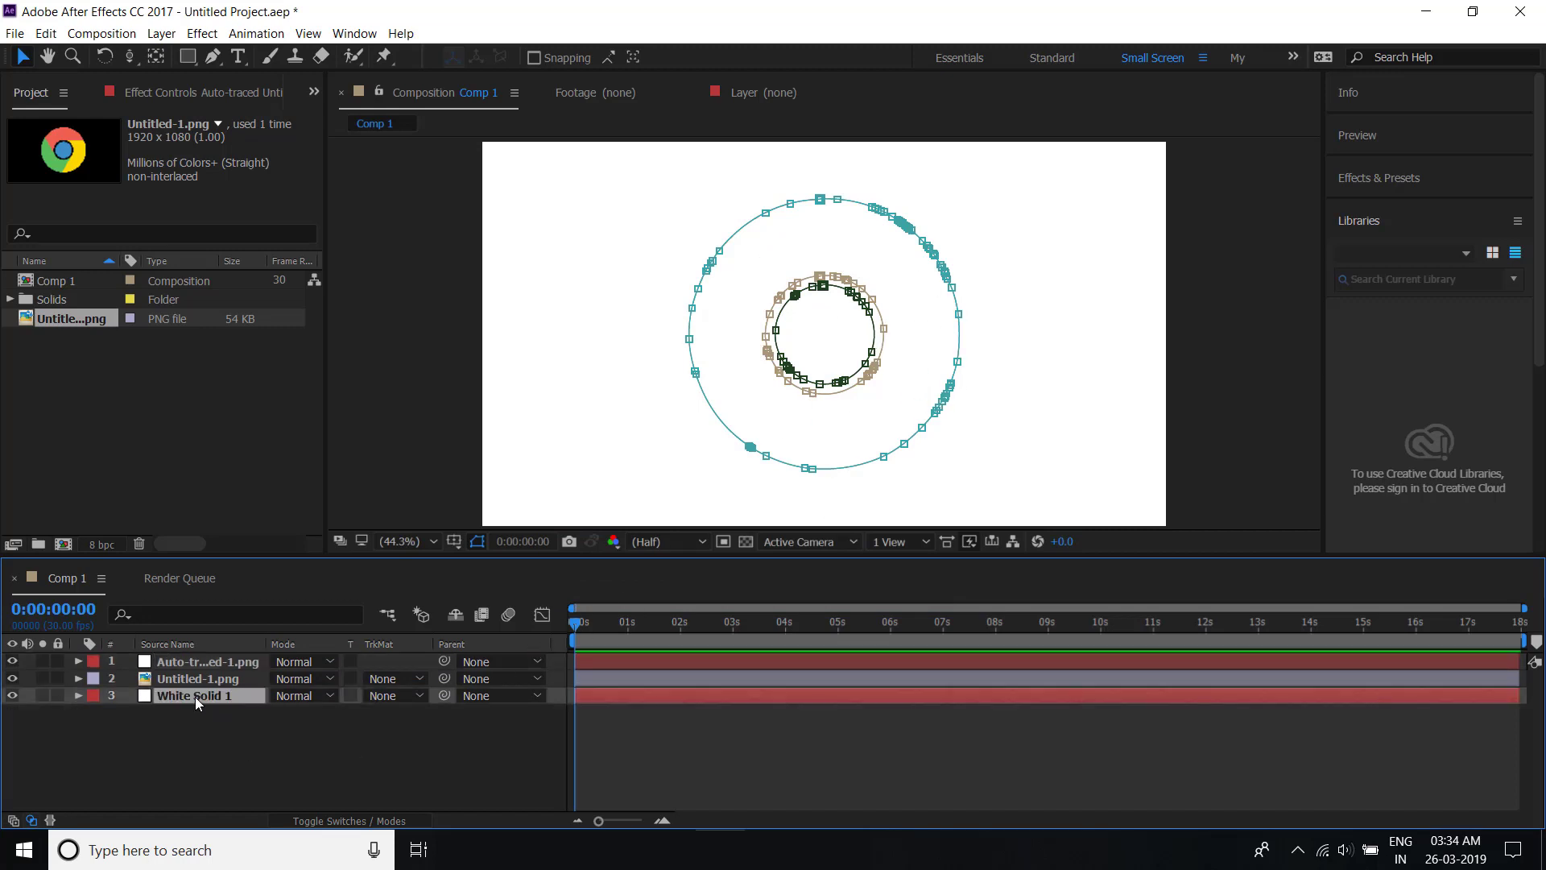
- Apply Video Copilot Element to White Solid 1 with Path Layer 1 set to the auto-traced layer
click(201, 34)
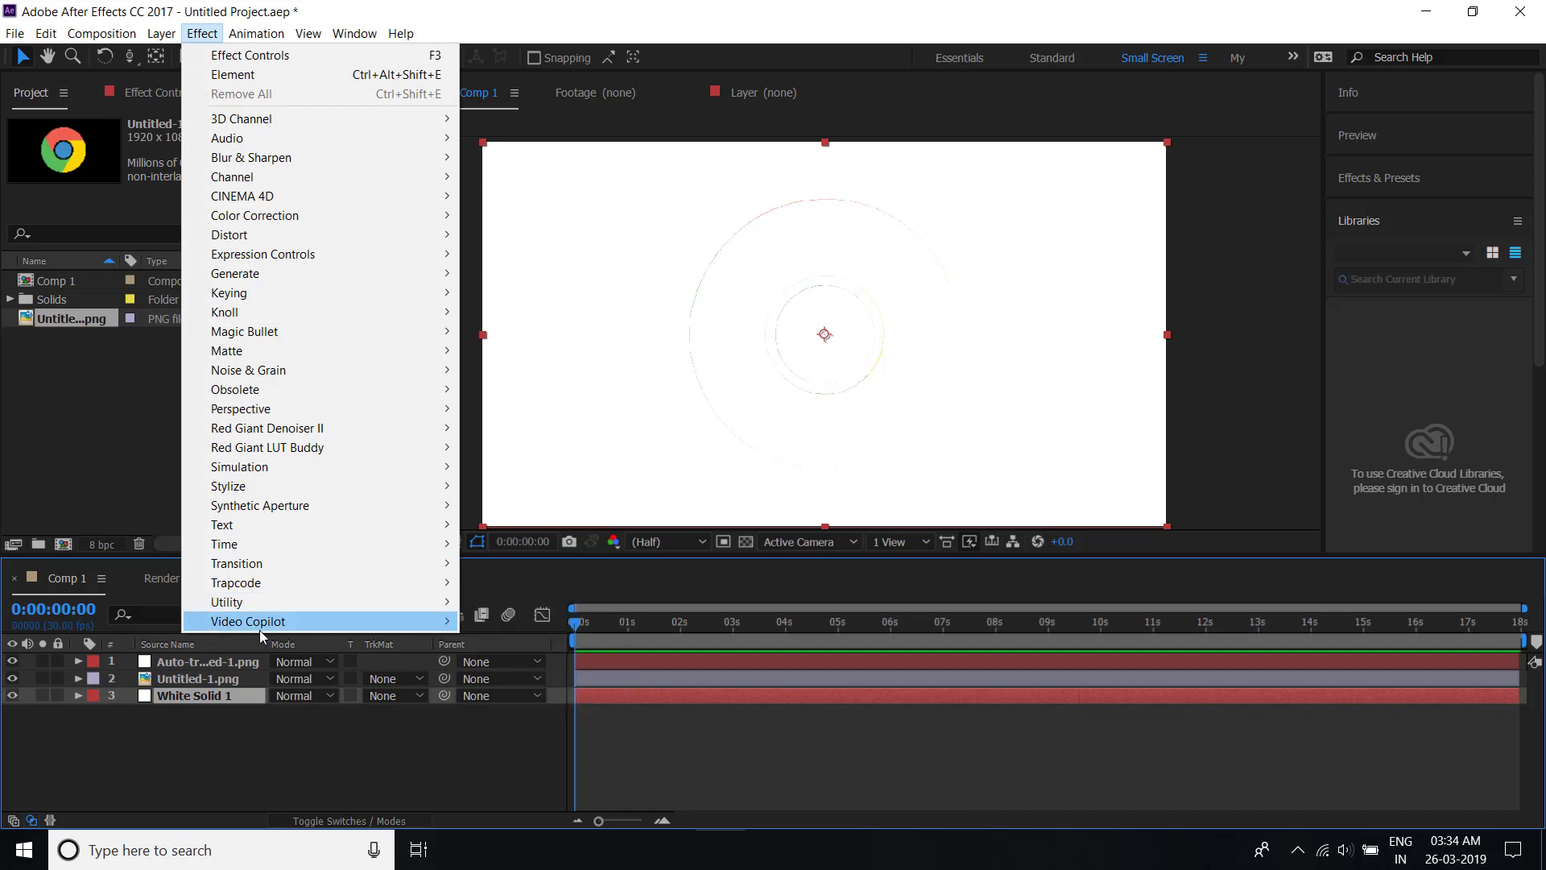
mouse_move(254, 627)
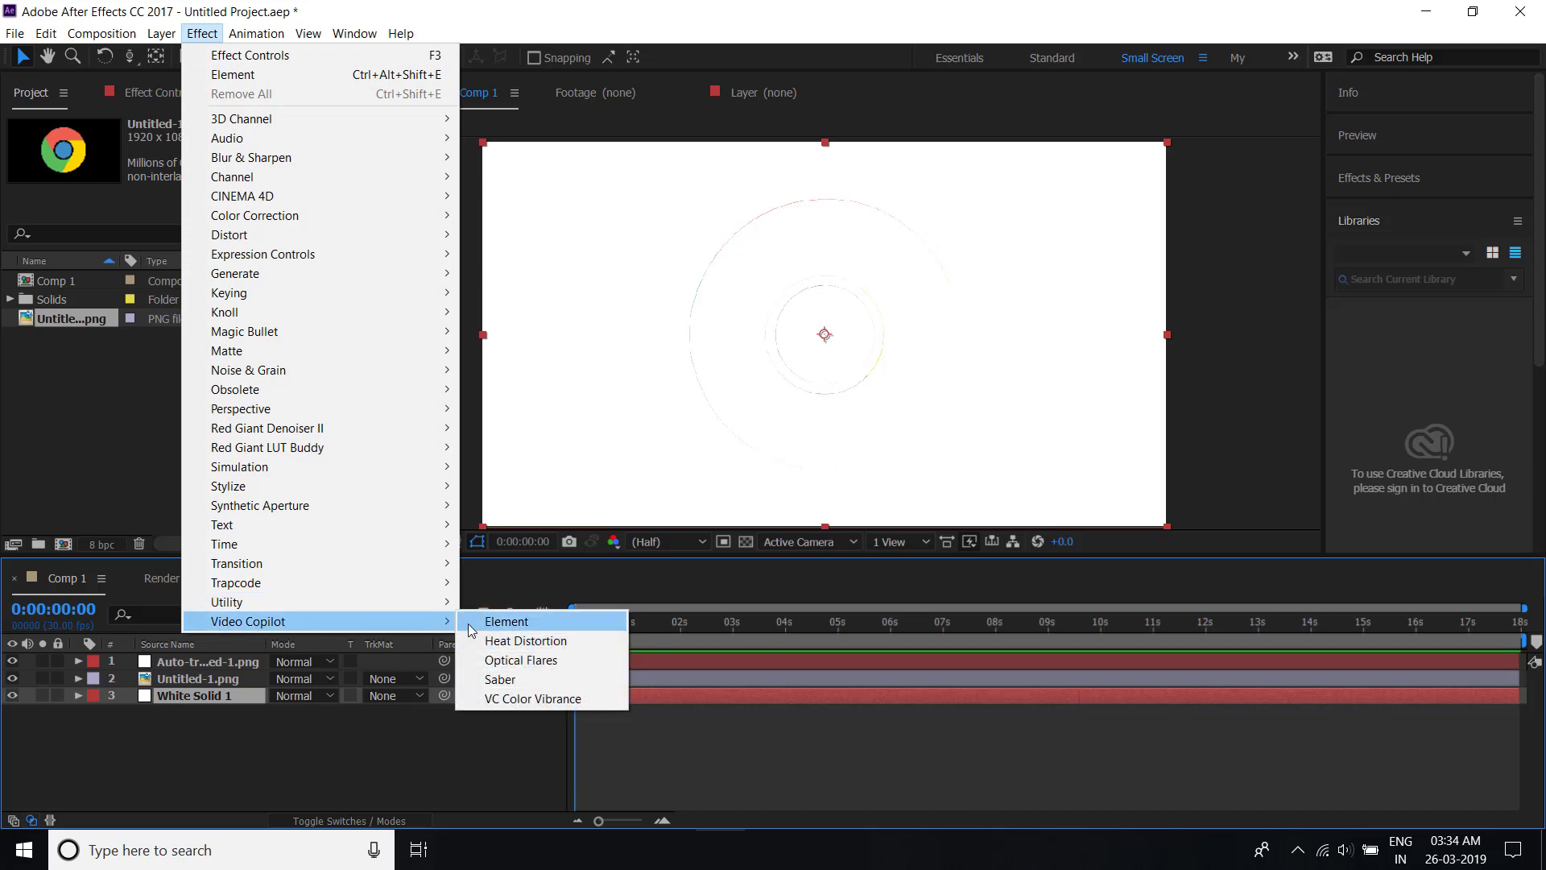
click(526, 626)
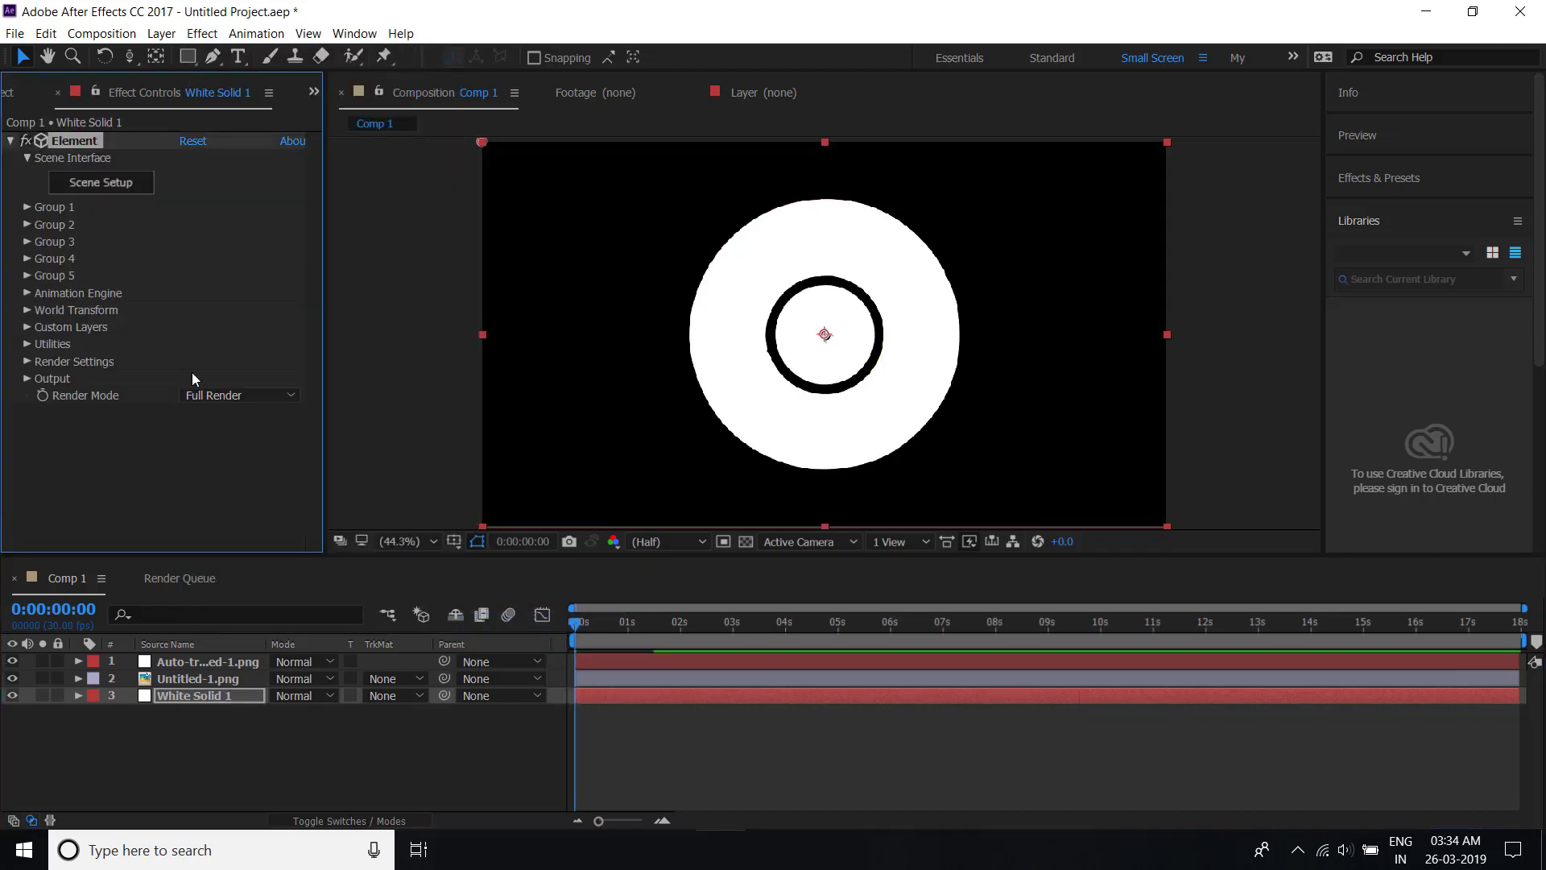
click(26, 327)
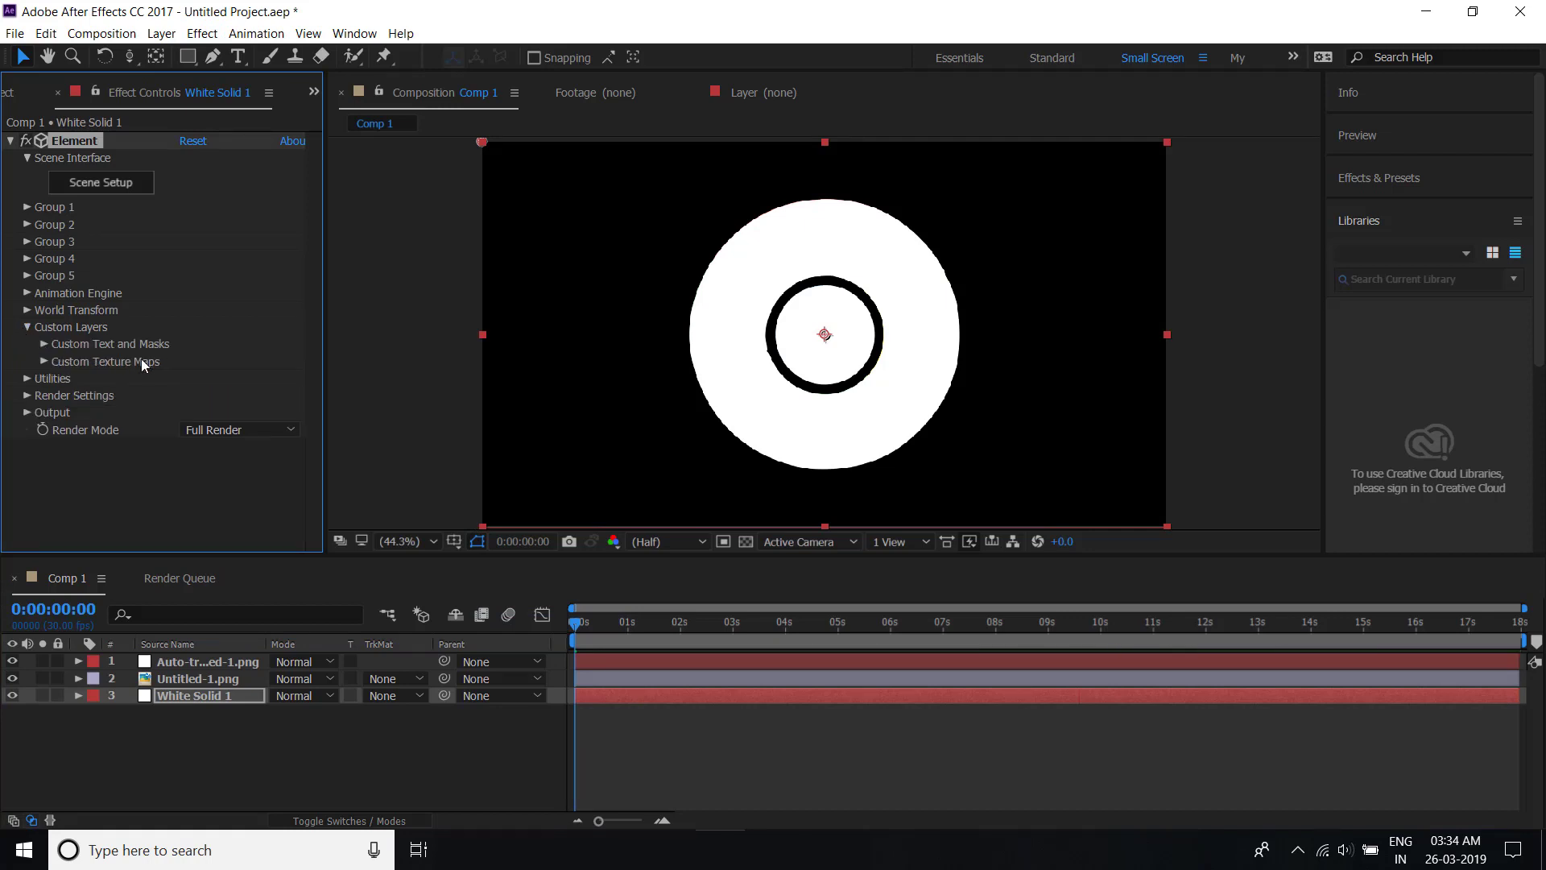
click(44, 343)
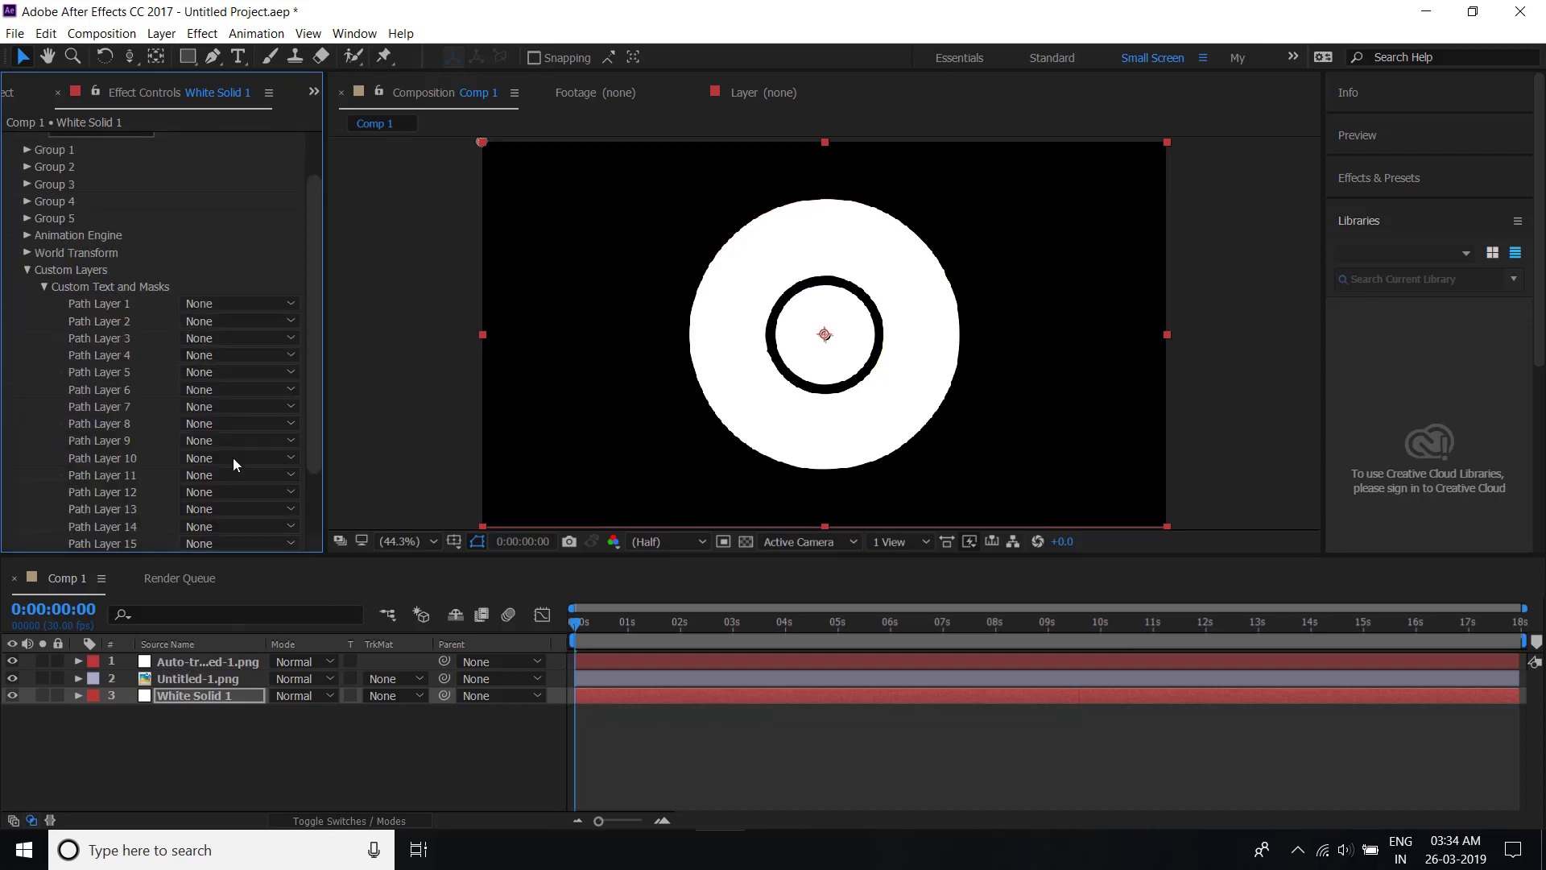
click(213, 305)
click(244, 355)
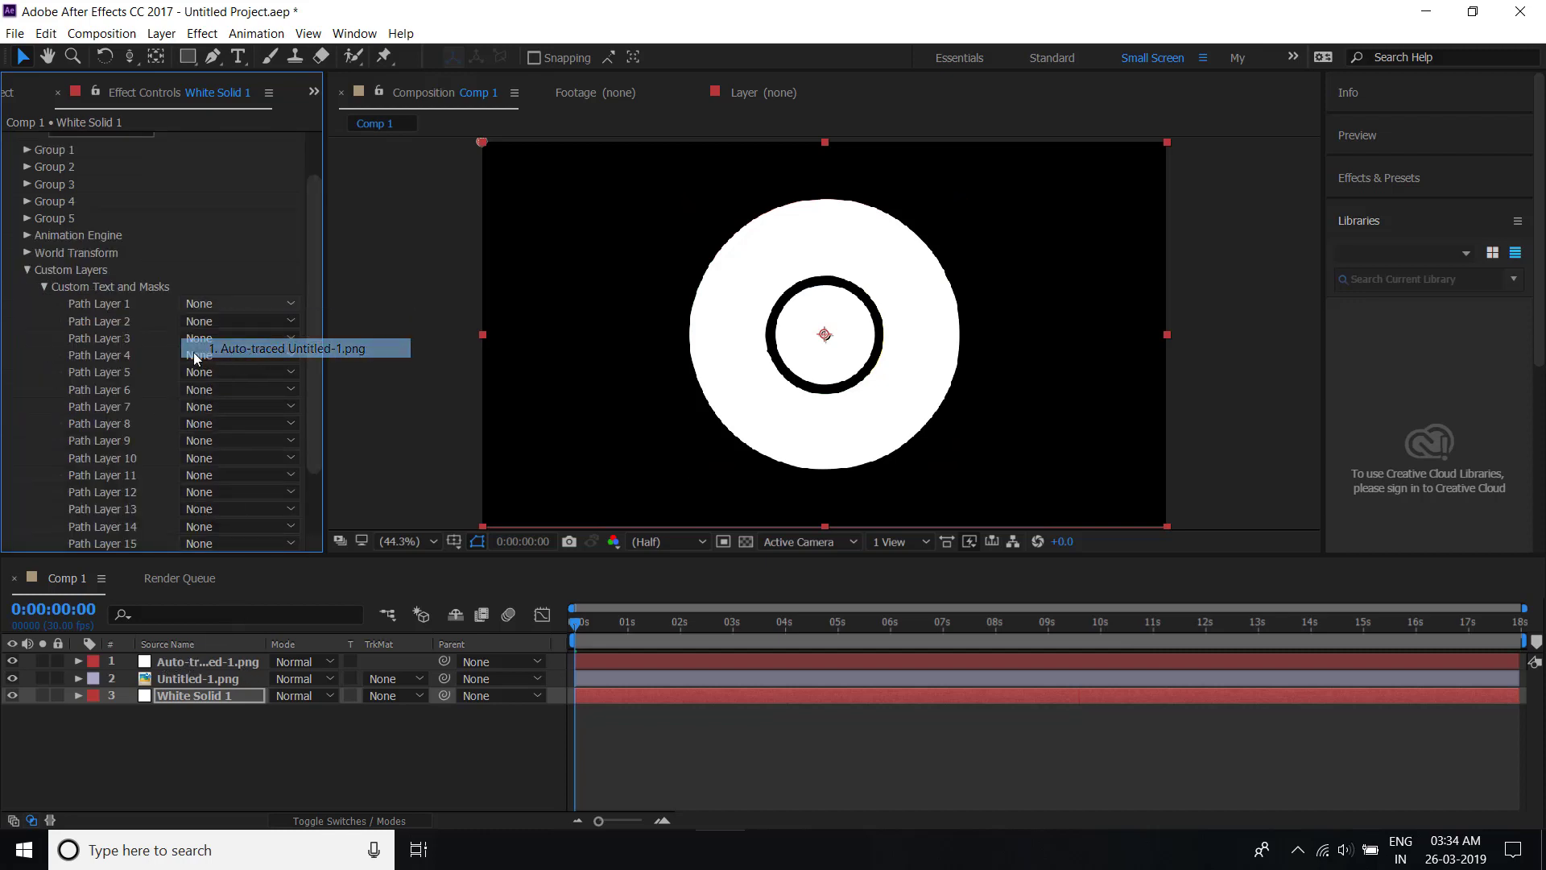
- Set Element's Custom Texture Map Layer 1 to Untitled-1.png
click(44, 287)
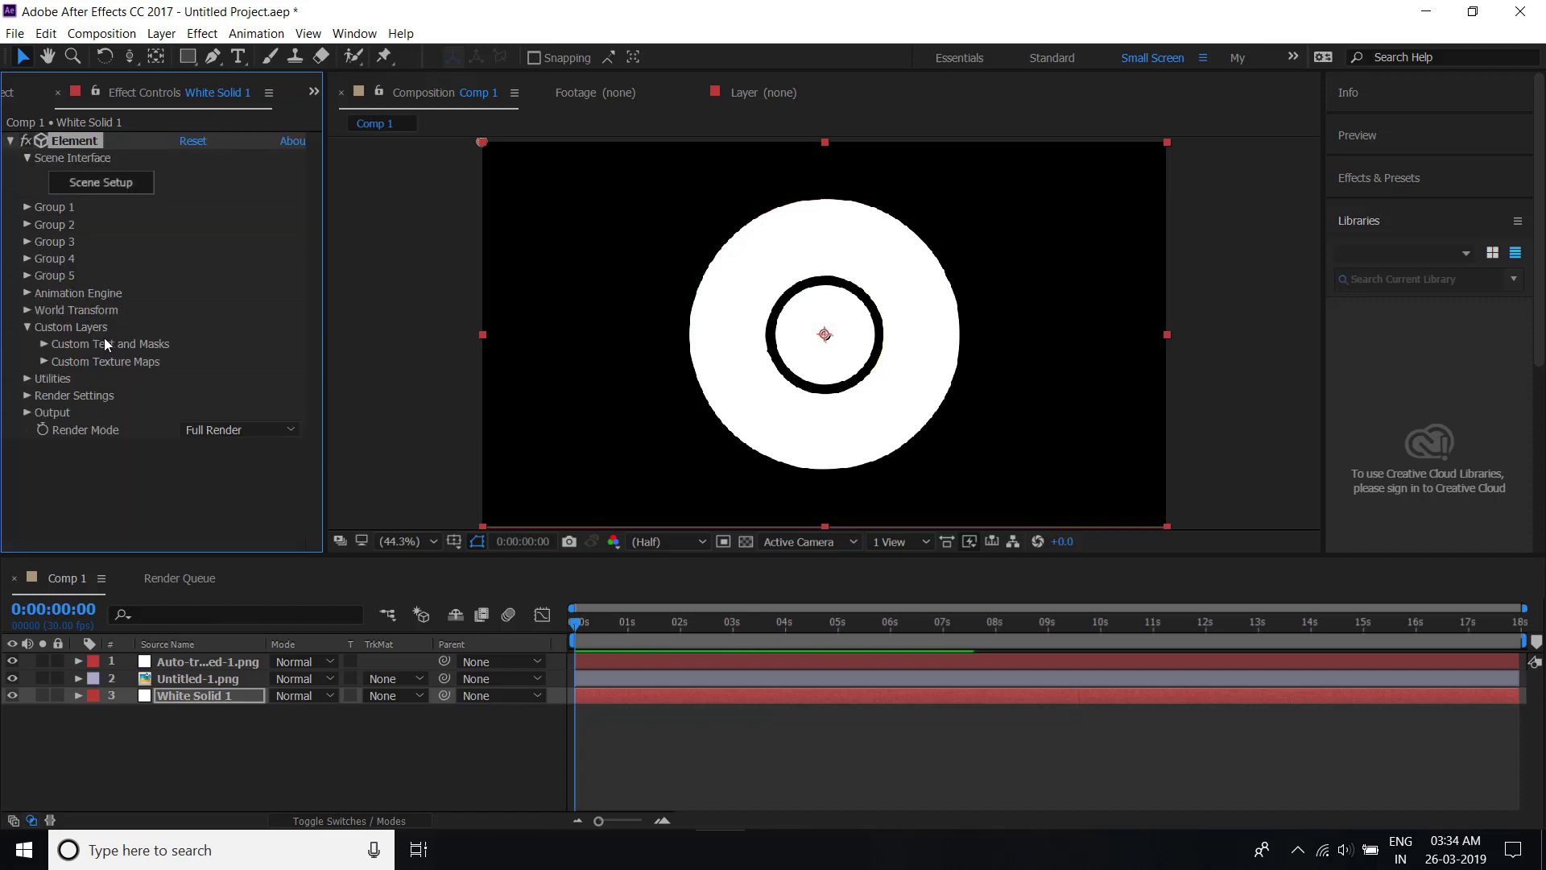
click(48, 362)
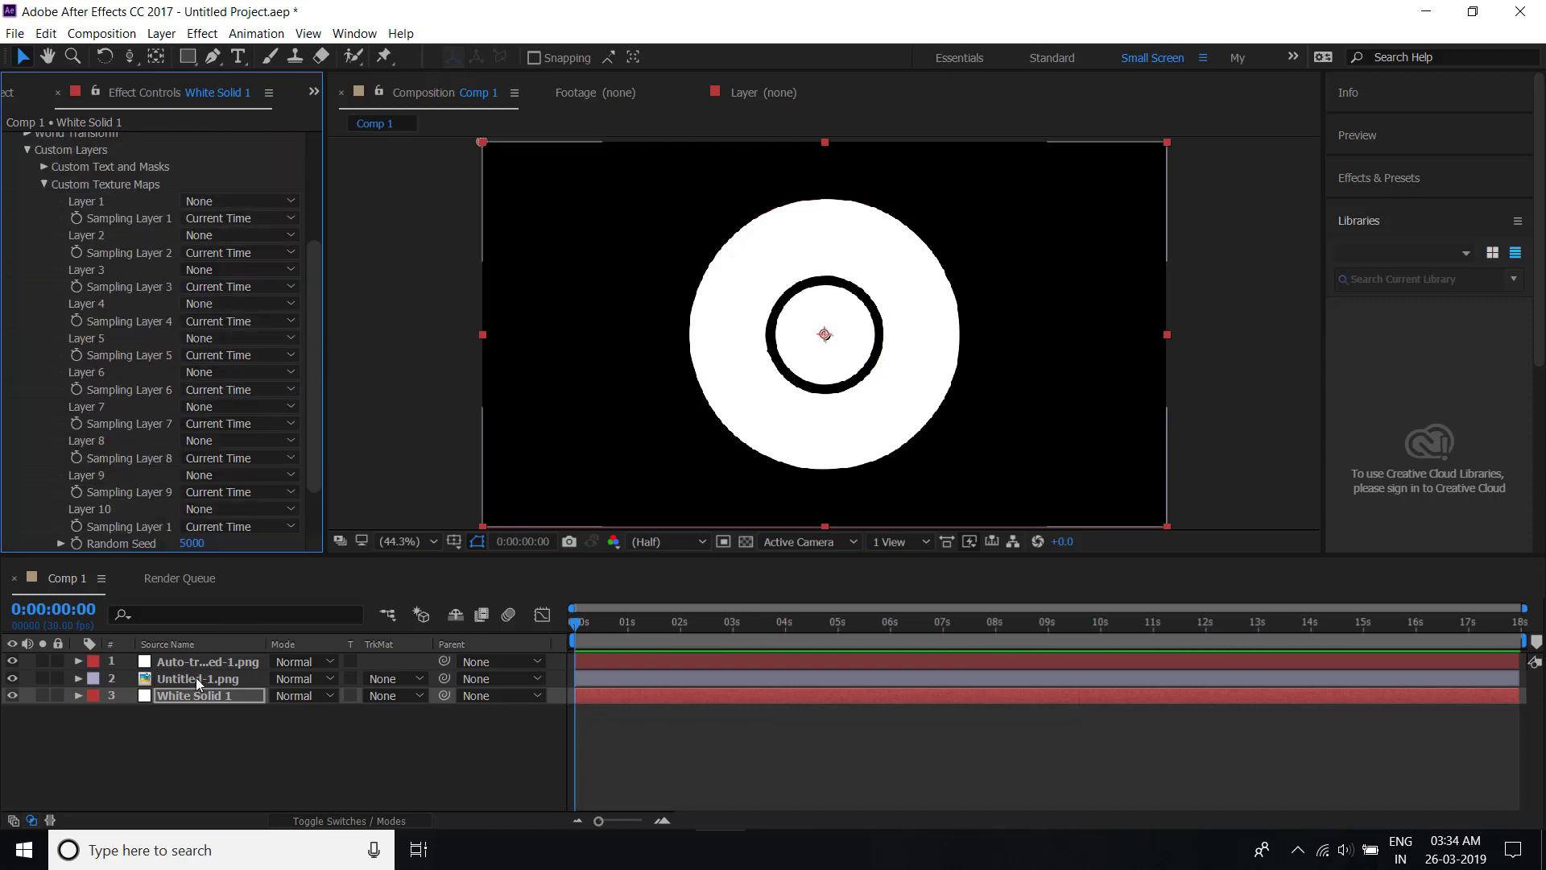
click(226, 203)
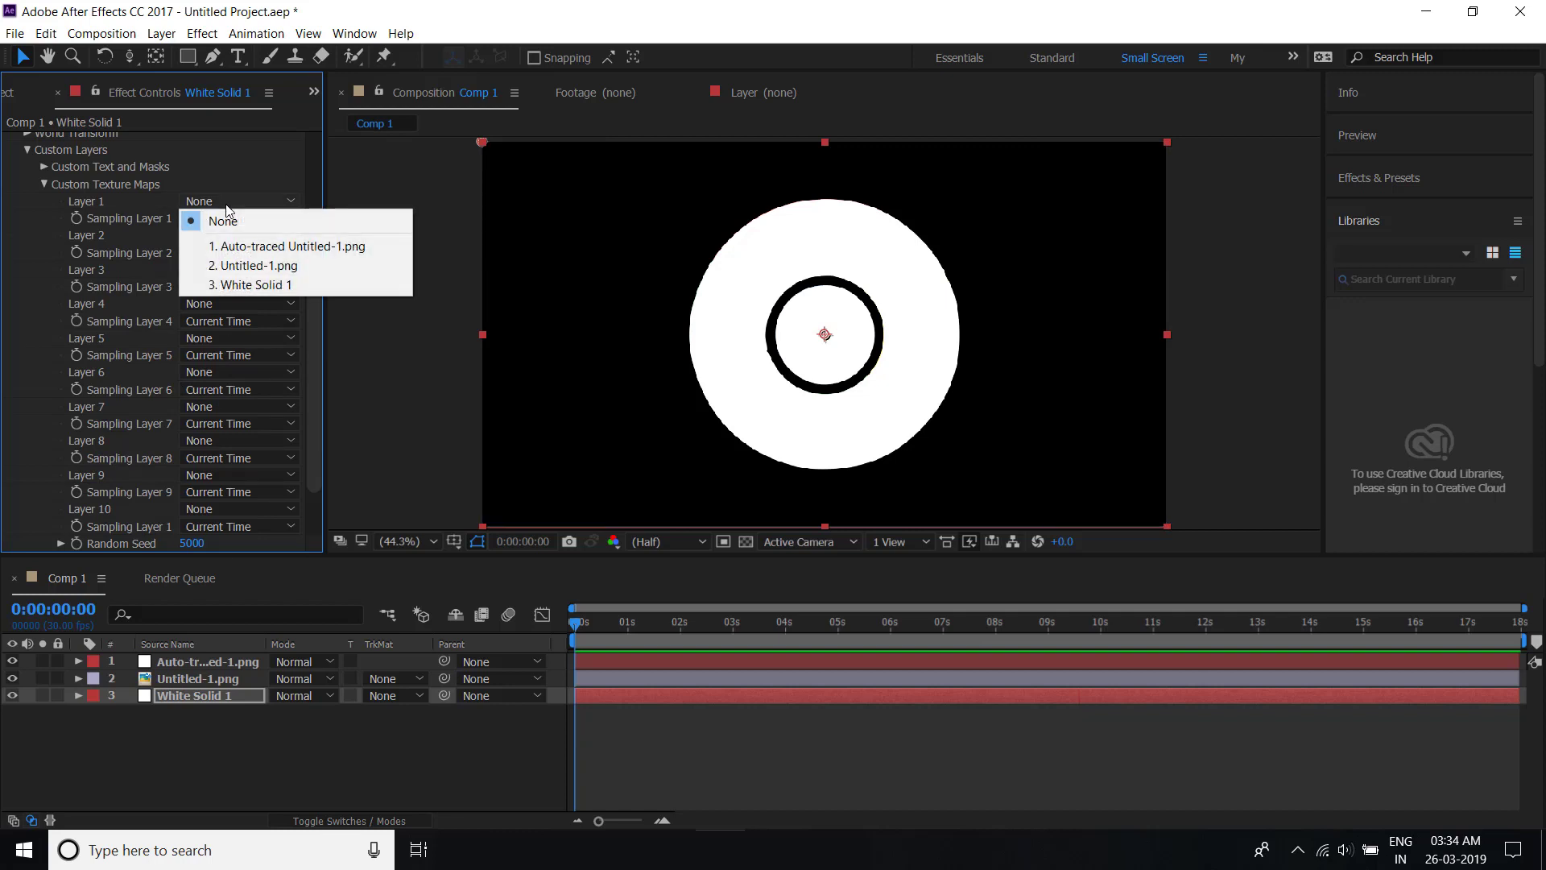
click(249, 265)
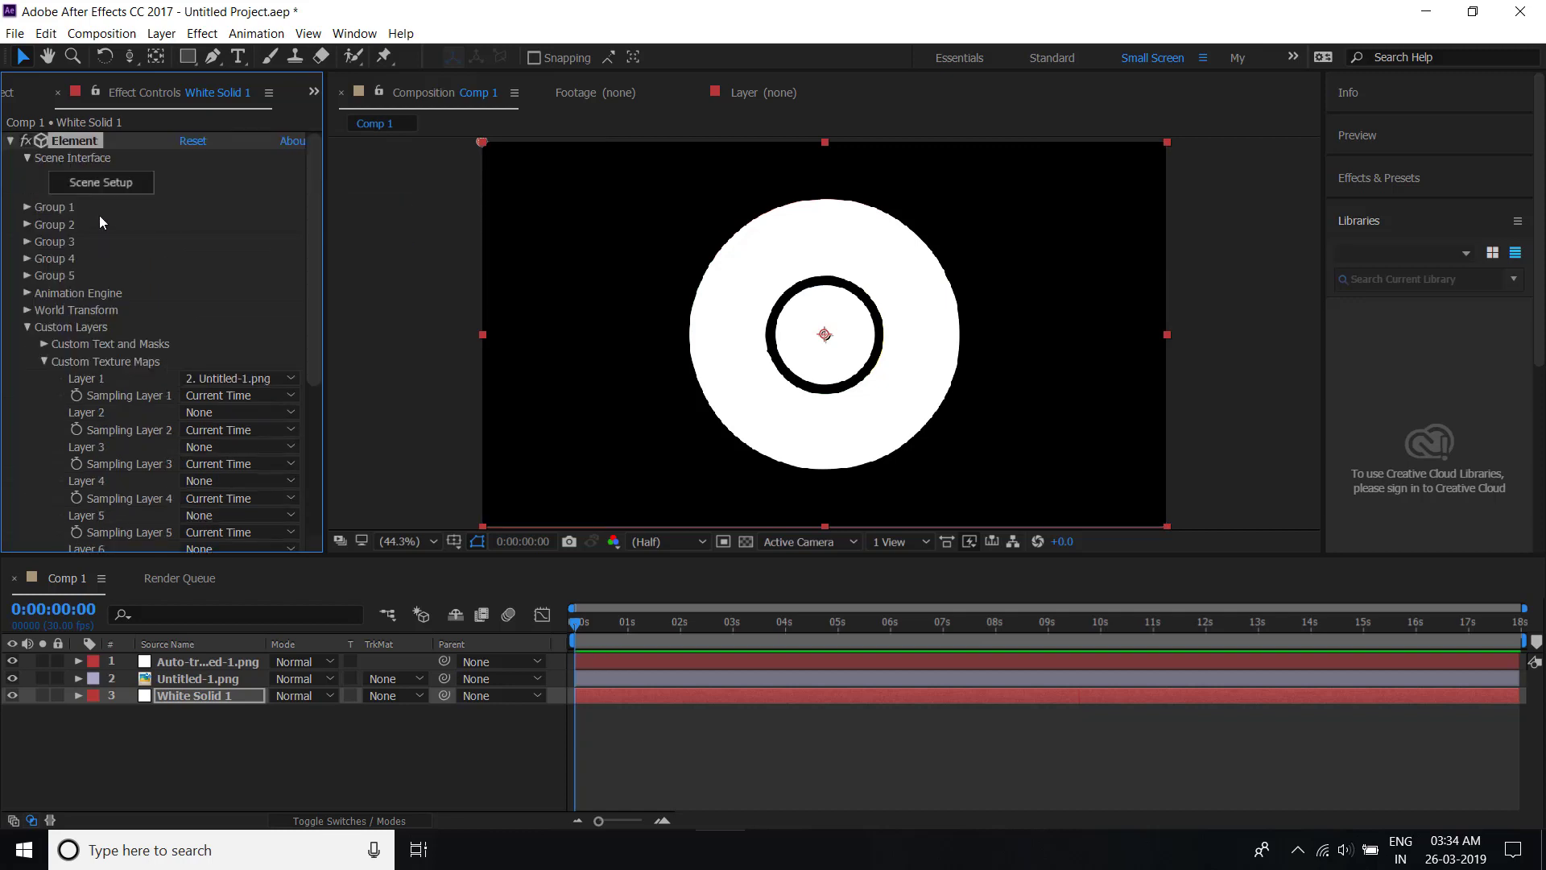
click(101, 184)
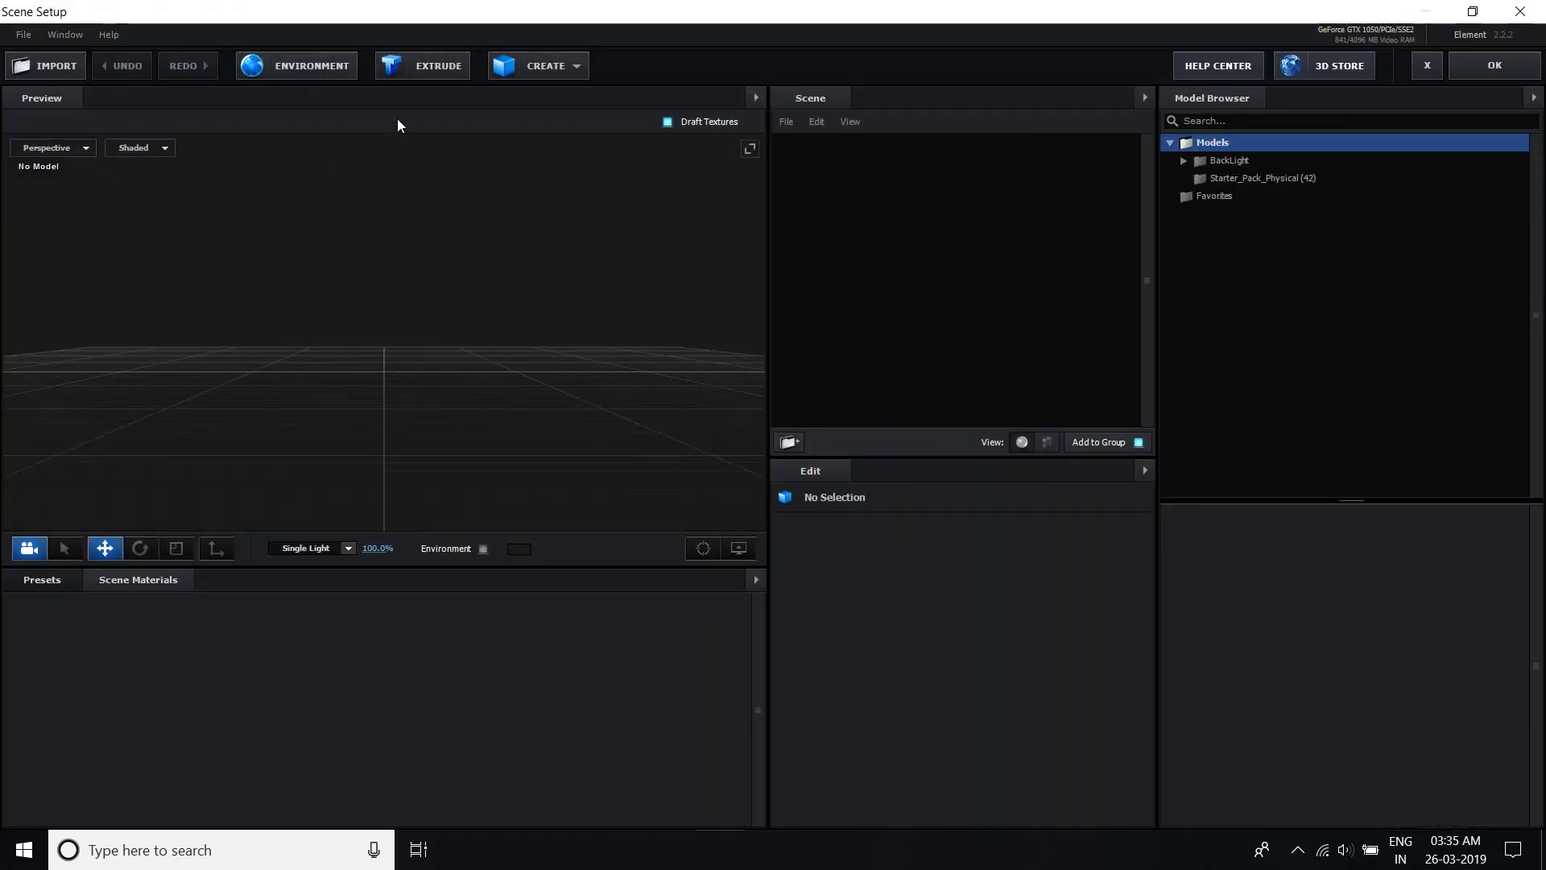
- Extrude Custom Path 1 with Extreme path resolution and select its Bevel 1 material
click(429, 66)
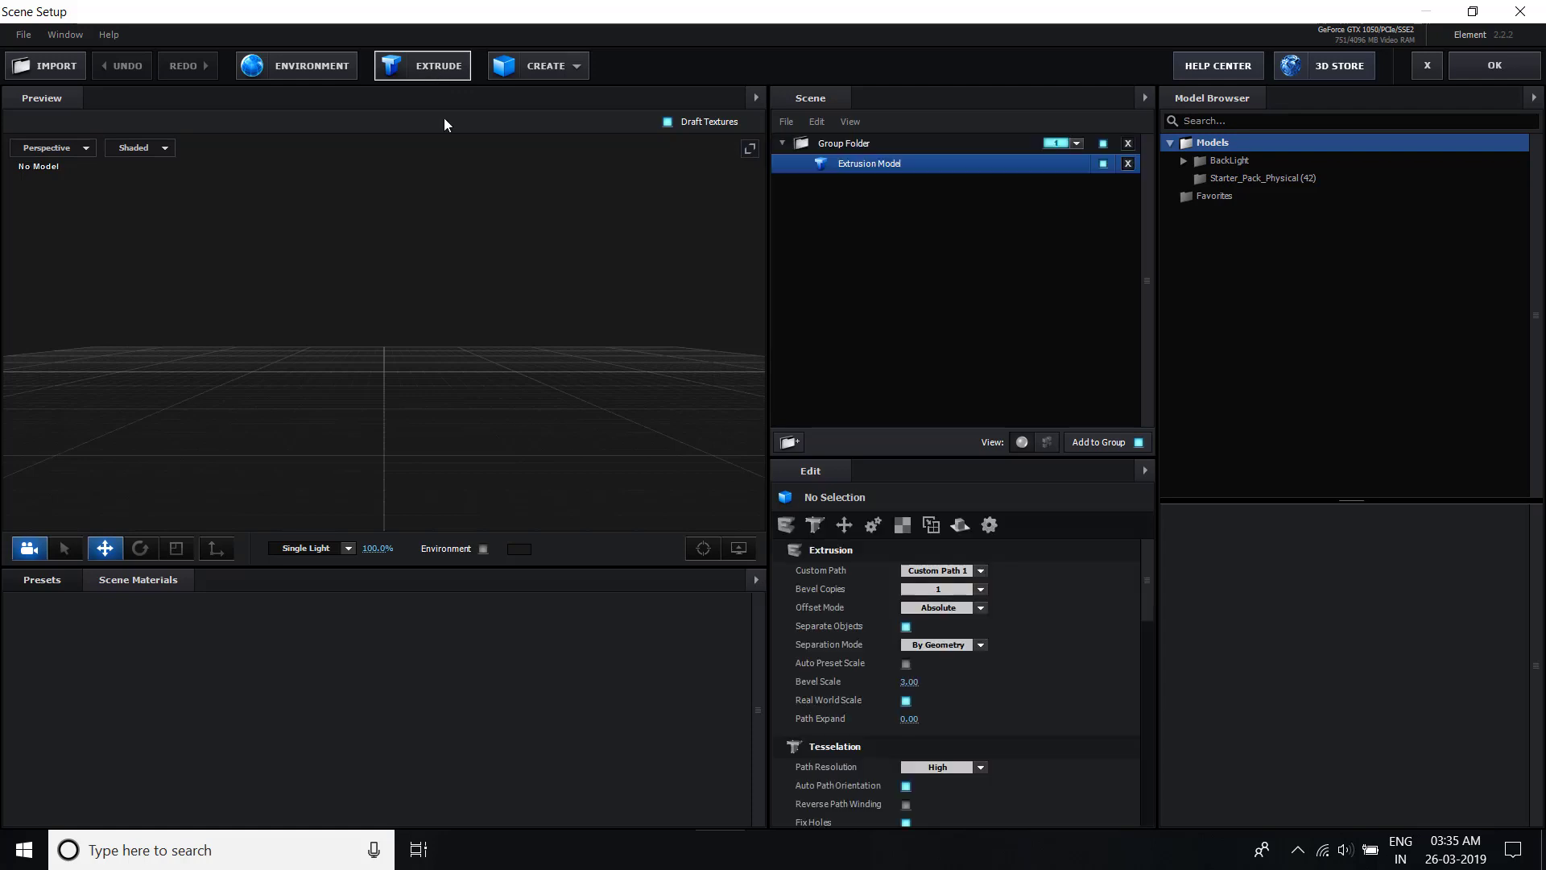
drag(340, 418, 387, 415)
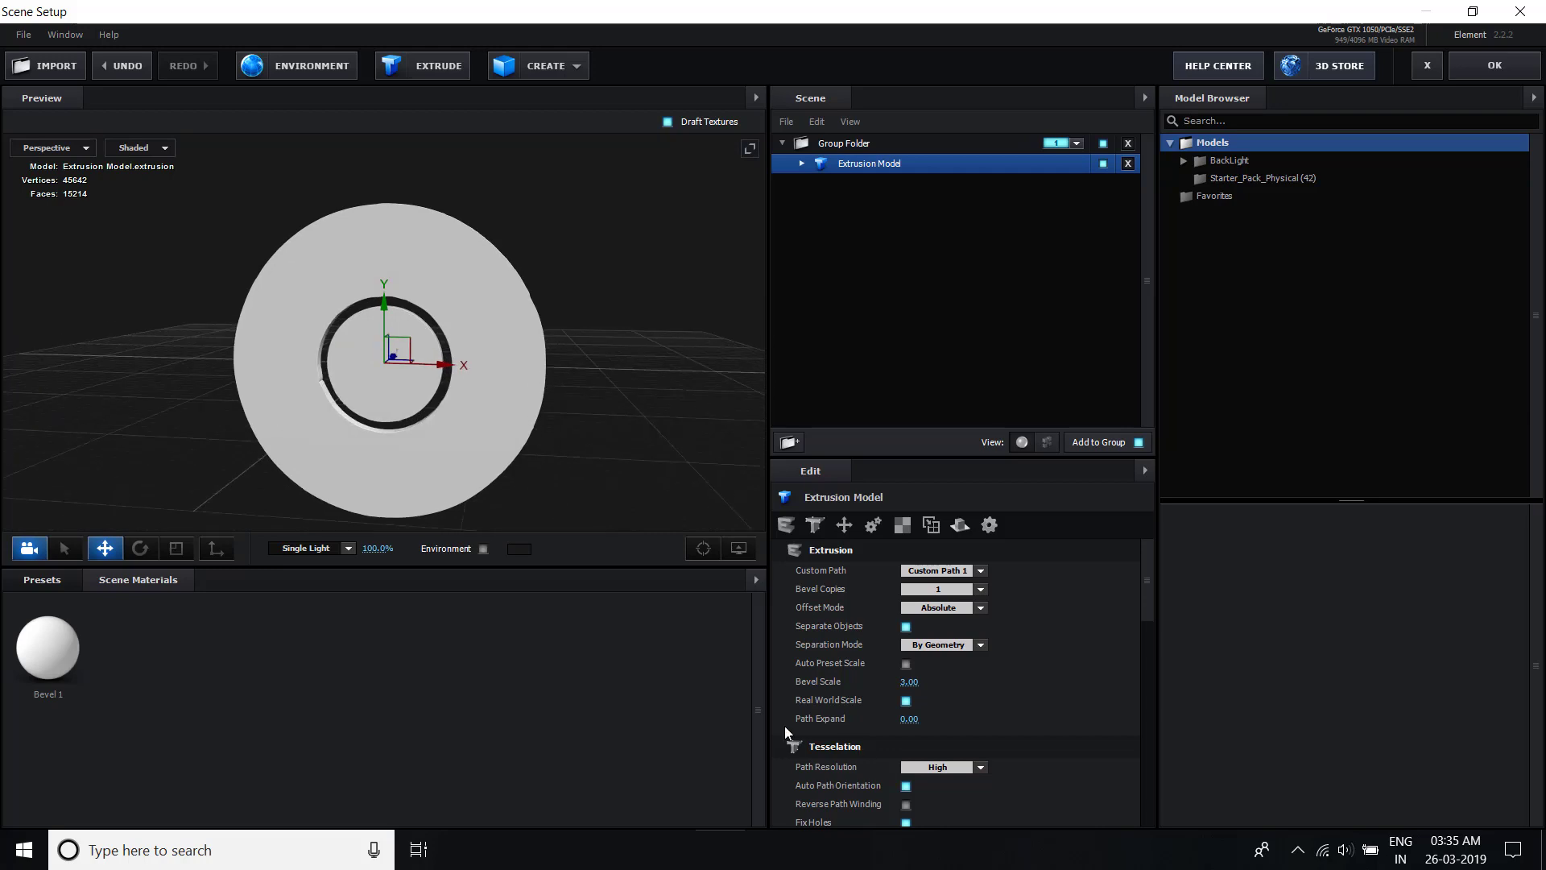
click(935, 768)
click(947, 752)
click(802, 165)
click(876, 185)
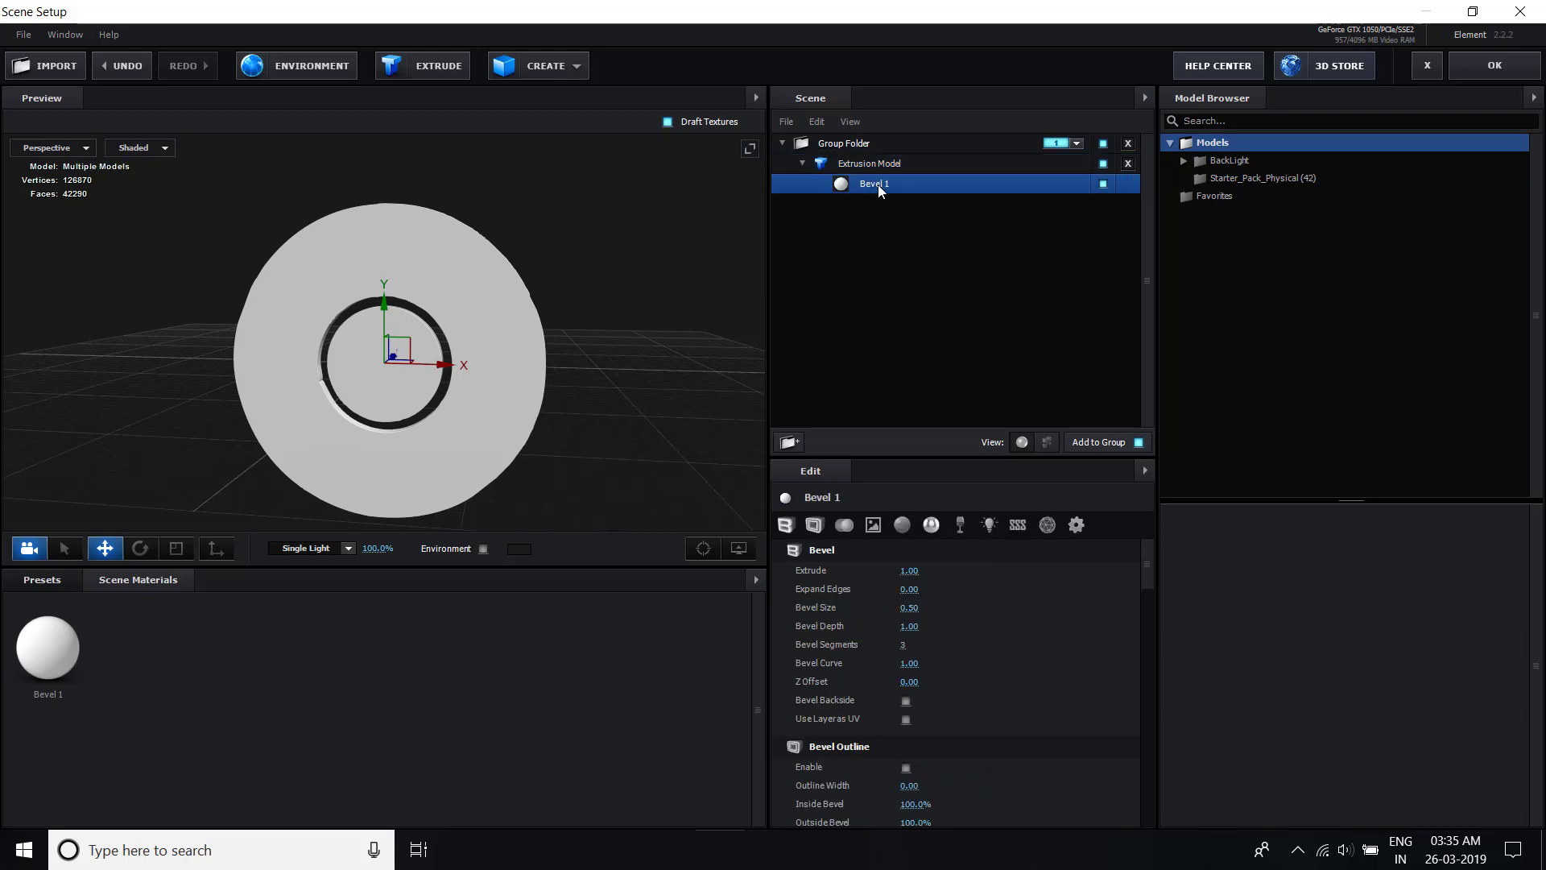
- Set Bevel 1's Diffuse texture to Custom Layer 1
click(877, 526)
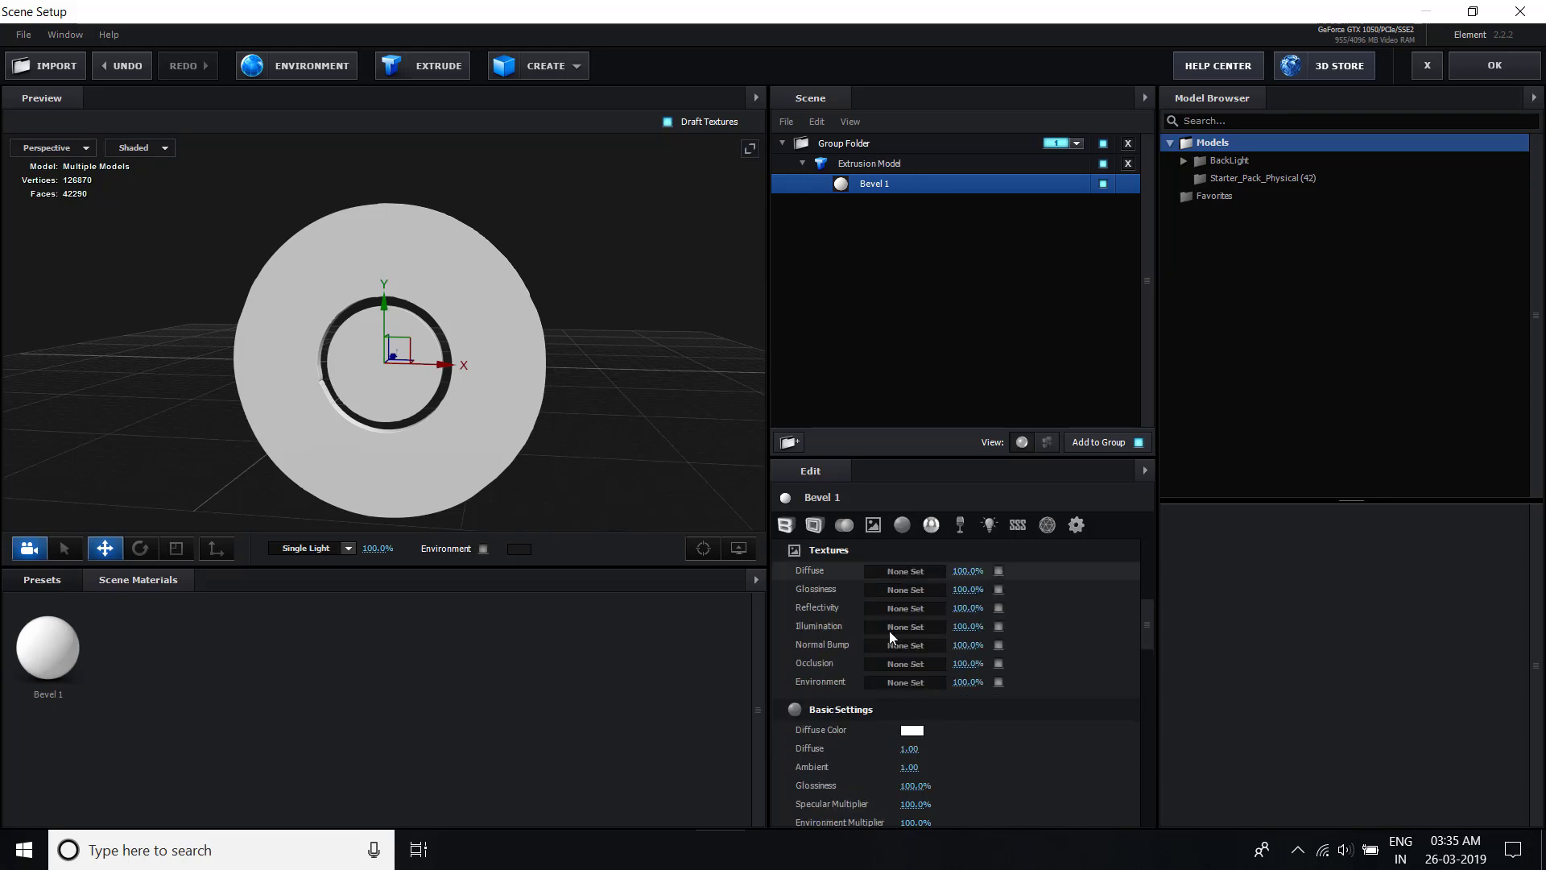
click(909, 574)
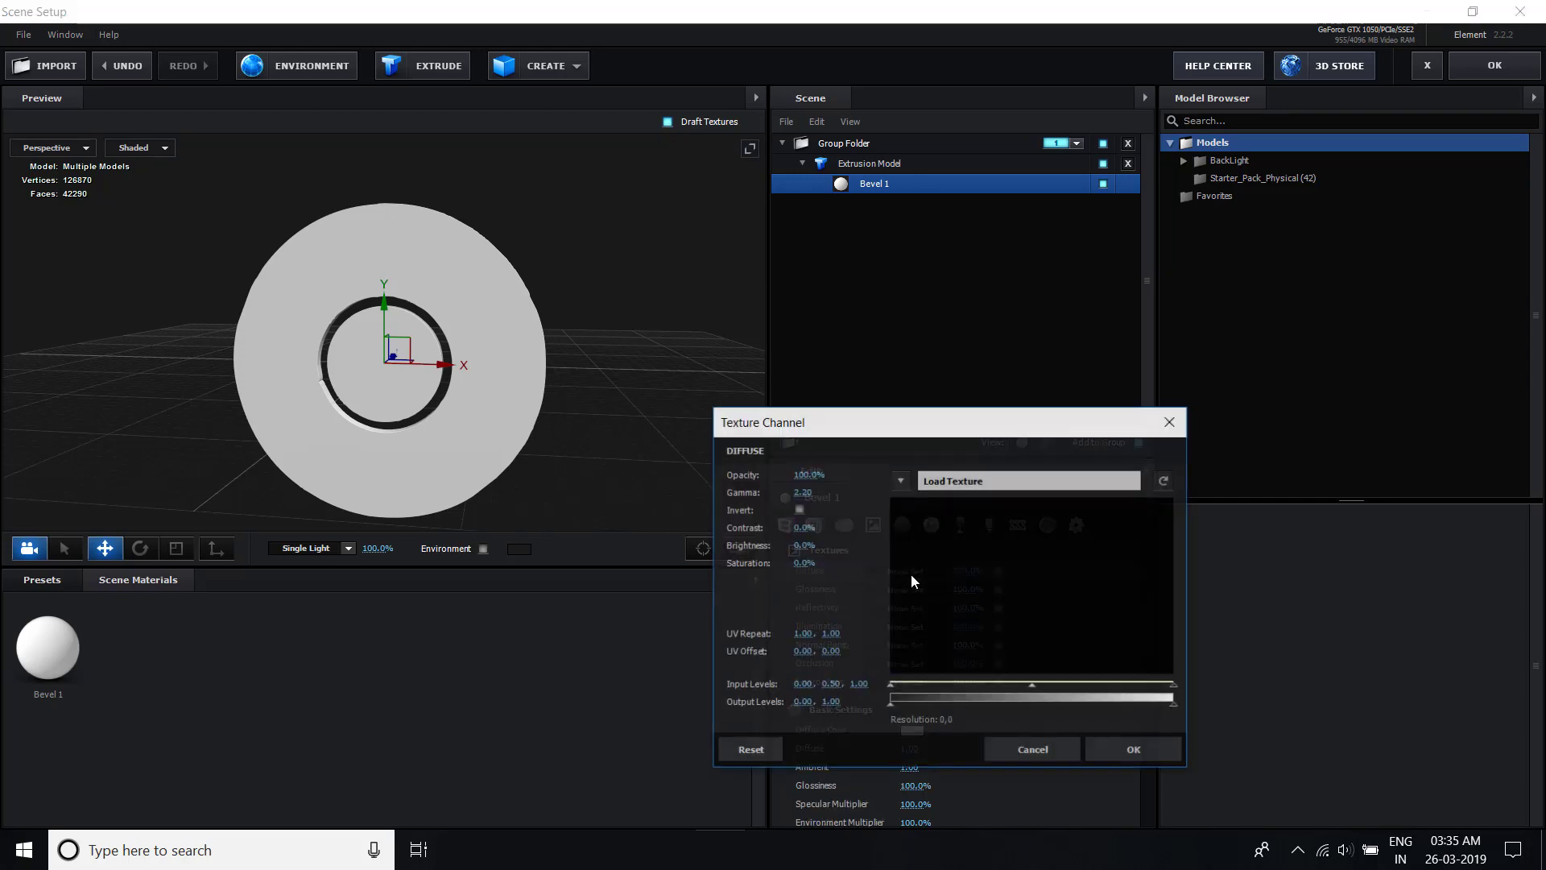
click(903, 481)
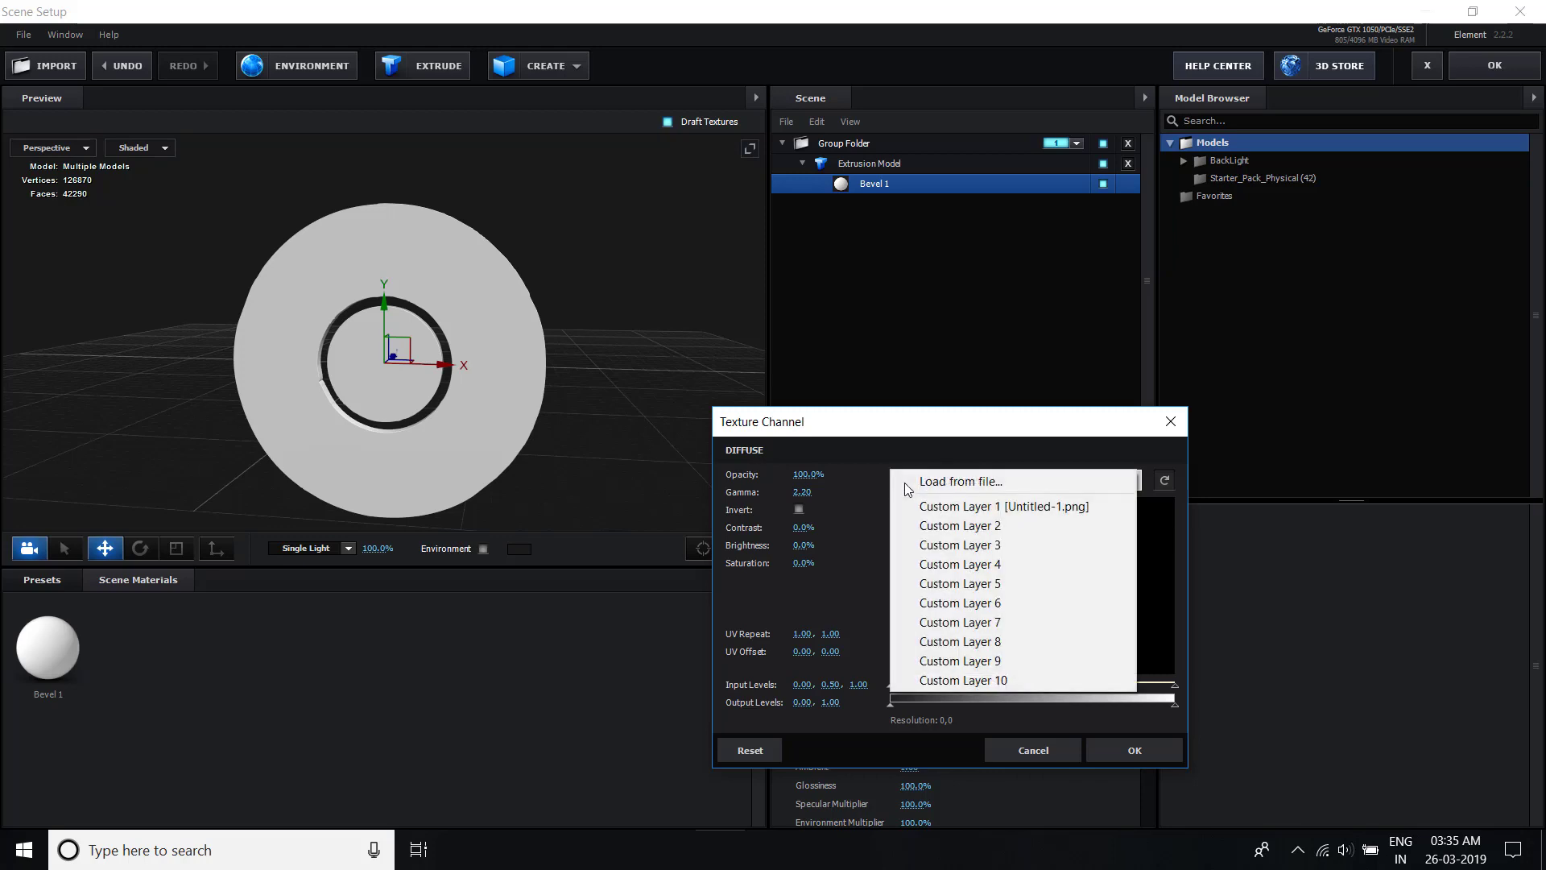
click(942, 506)
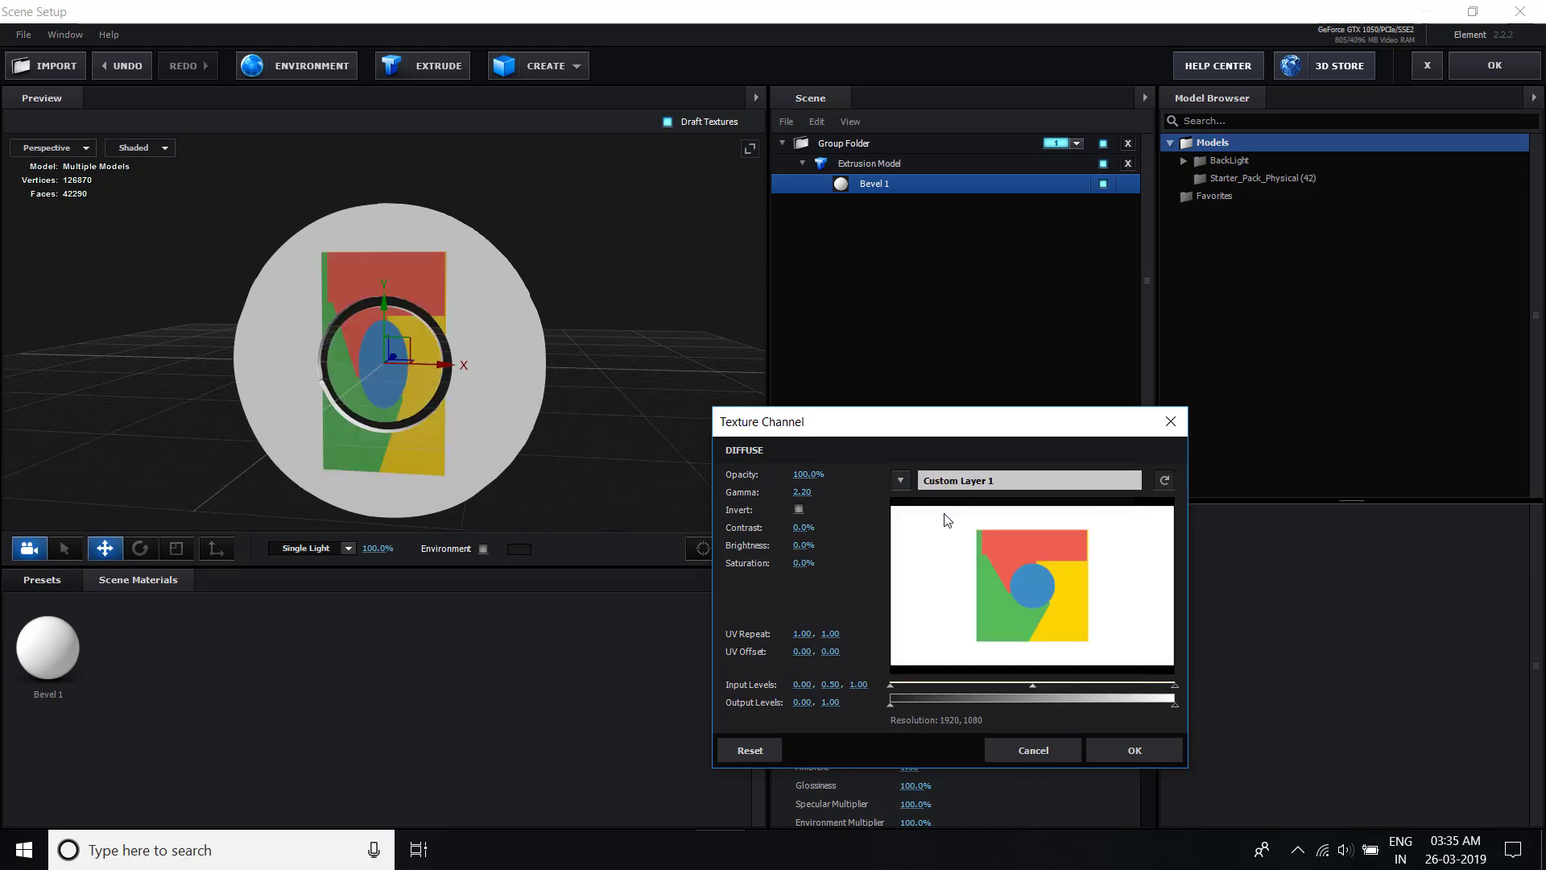
click(1123, 747)
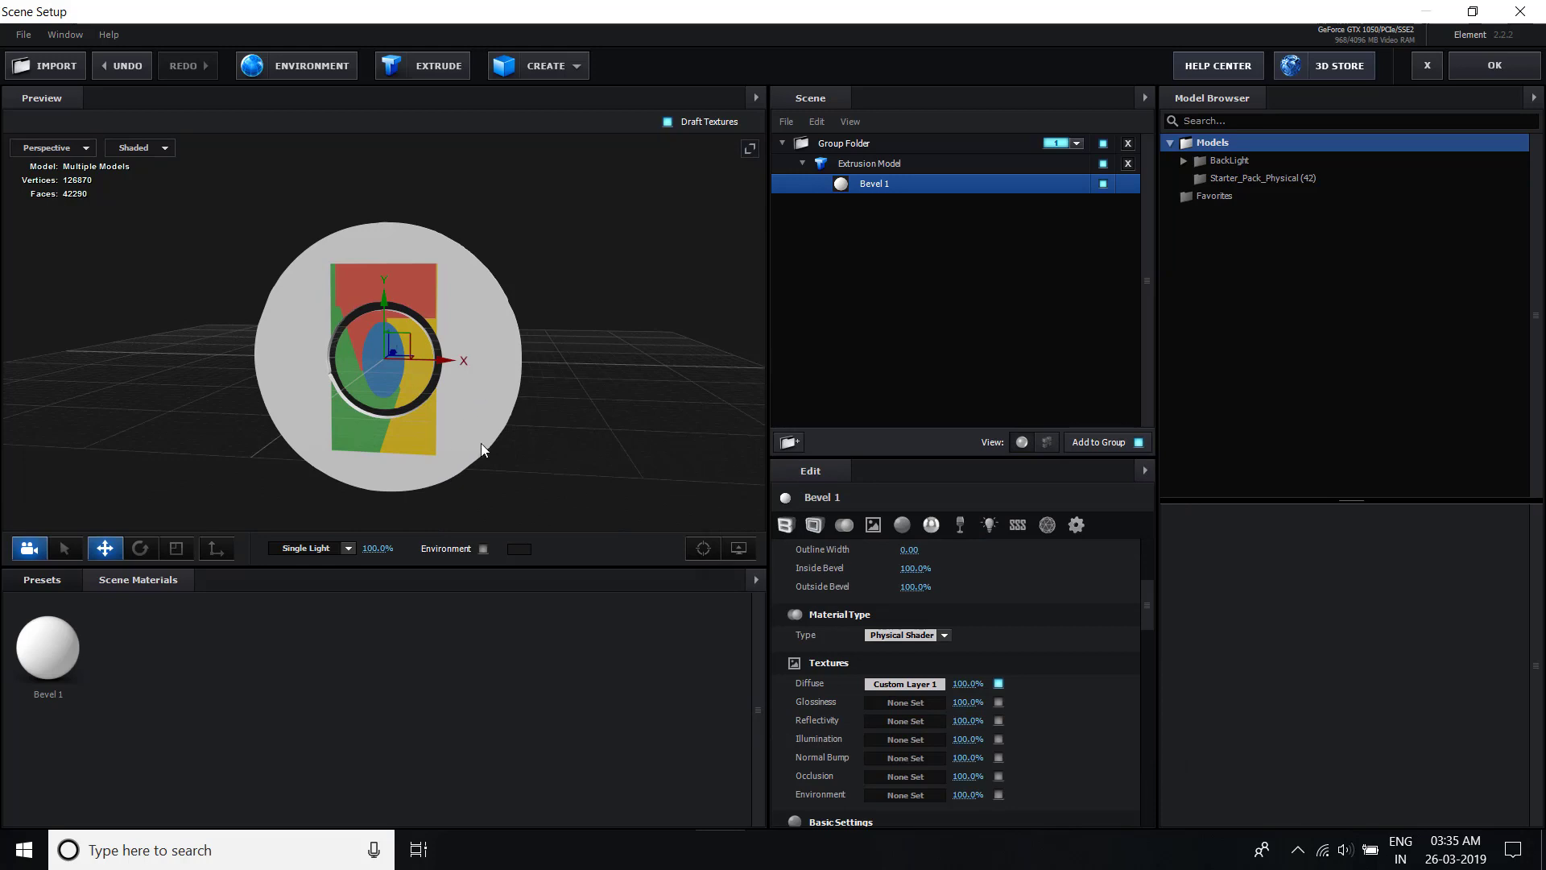
- Enable Use Layer as UV, apply the scene, and hide layers 1 and 2
scroll(1022, 612, up, 3)
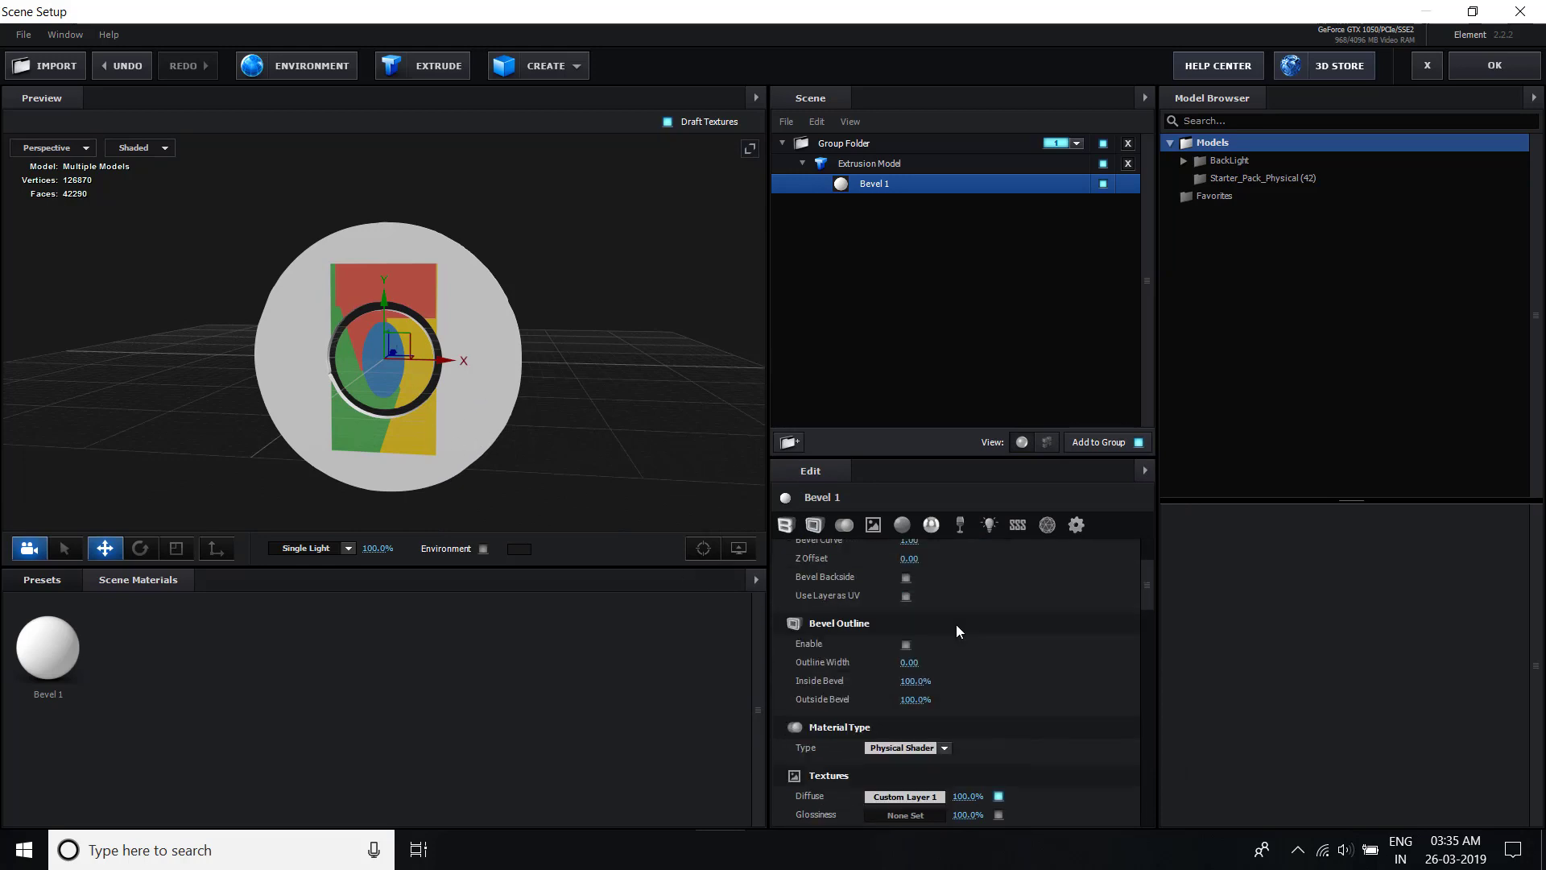
click(906, 596)
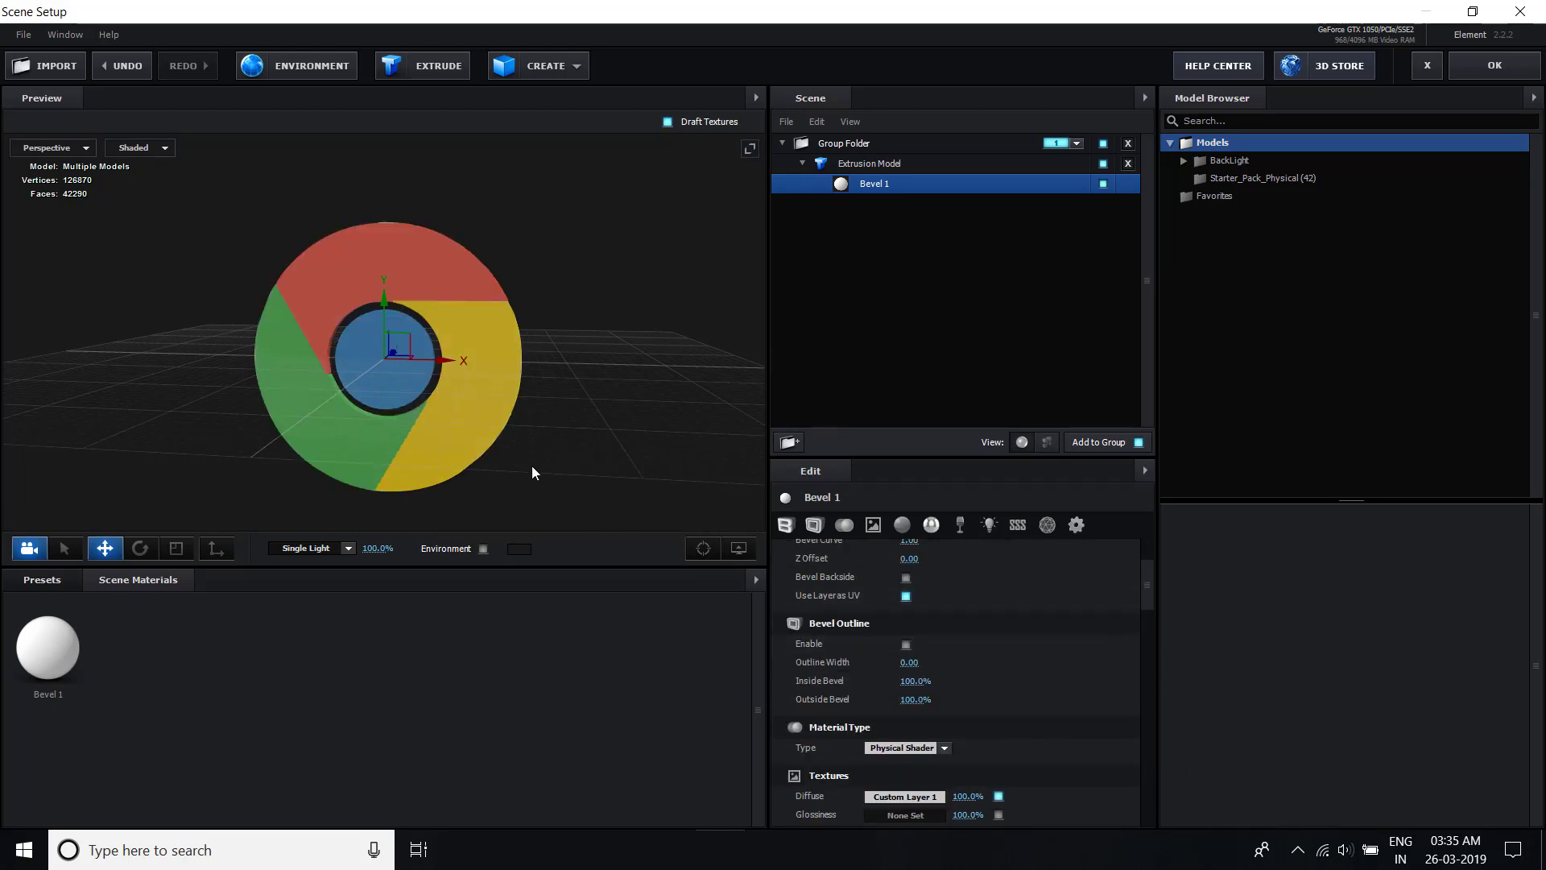
drag(480, 457, 583, 471)
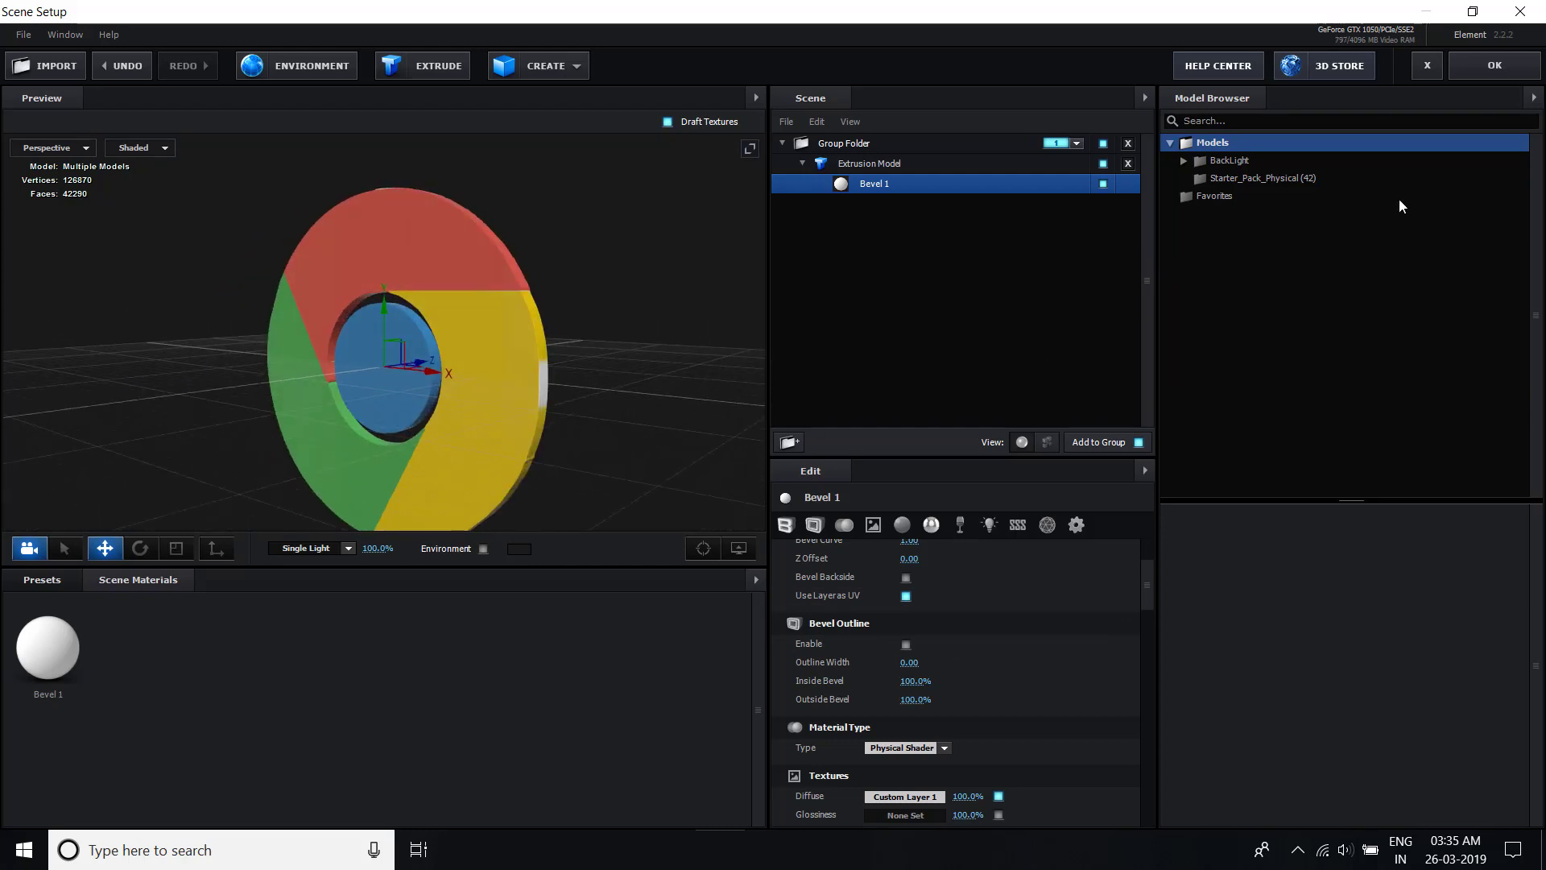
click(1490, 69)
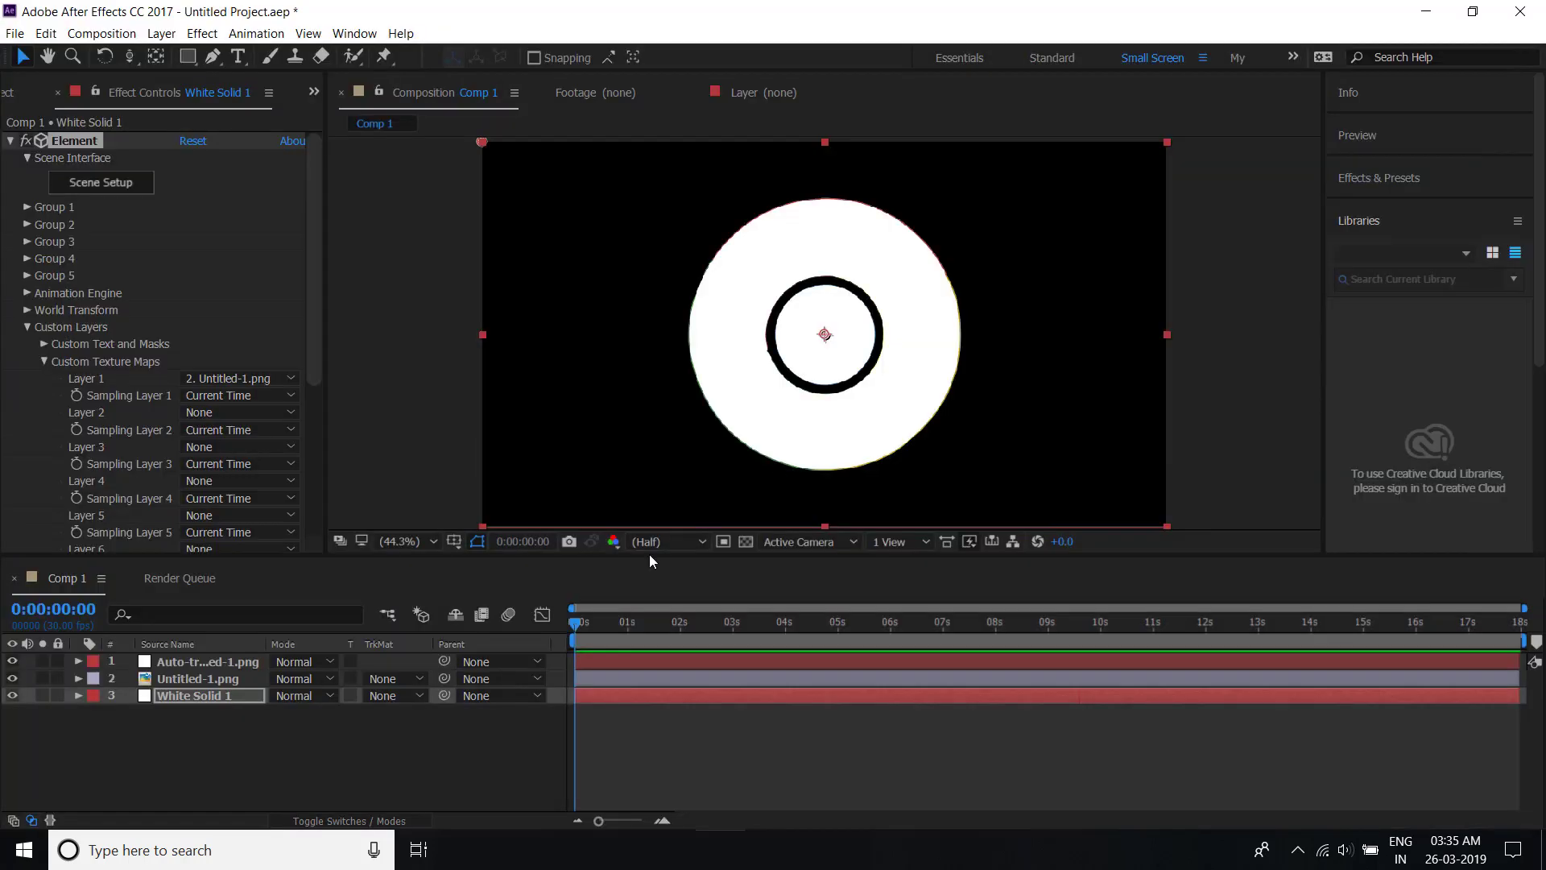
drag(13, 679, 16, 666)
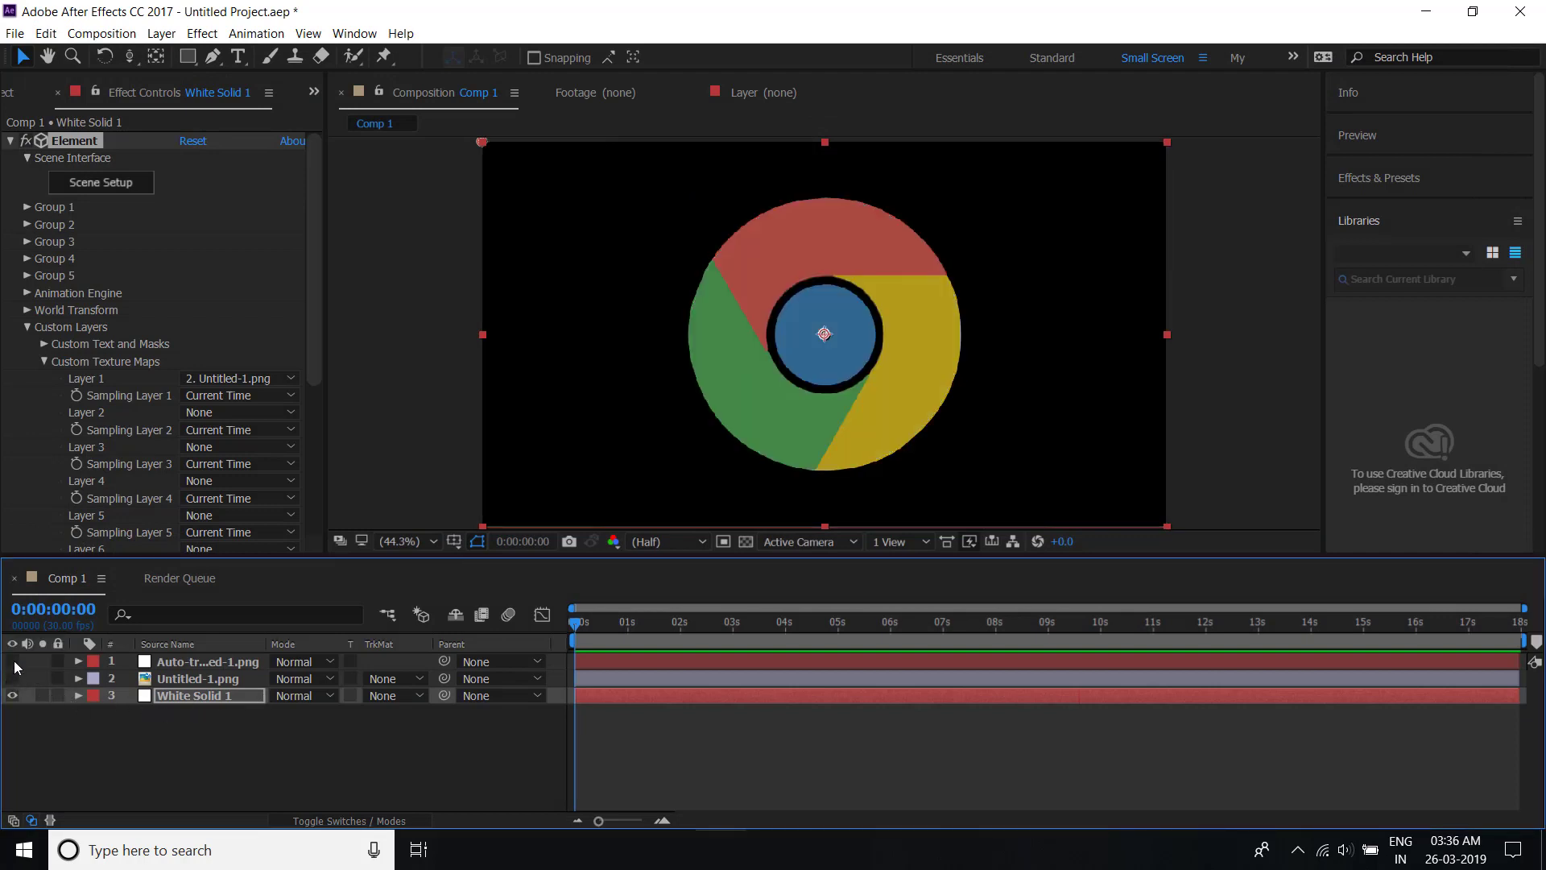
- Add Camera 1 with default settings, then reselect White Solid 1
right_click(229, 747)
mouse_move(263, 580)
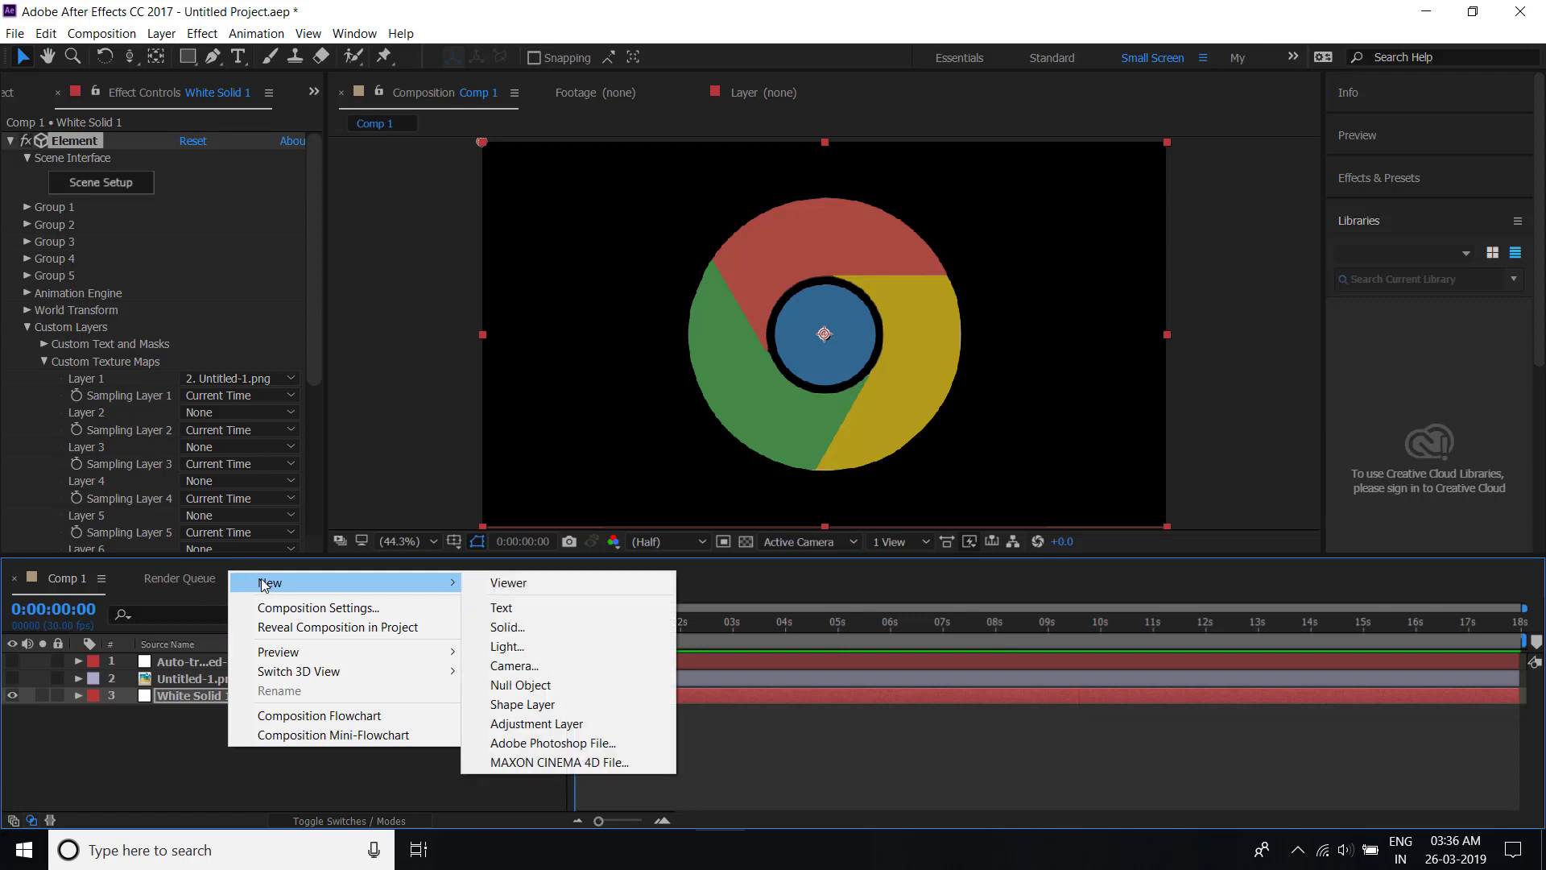
click(508, 666)
click(1047, 721)
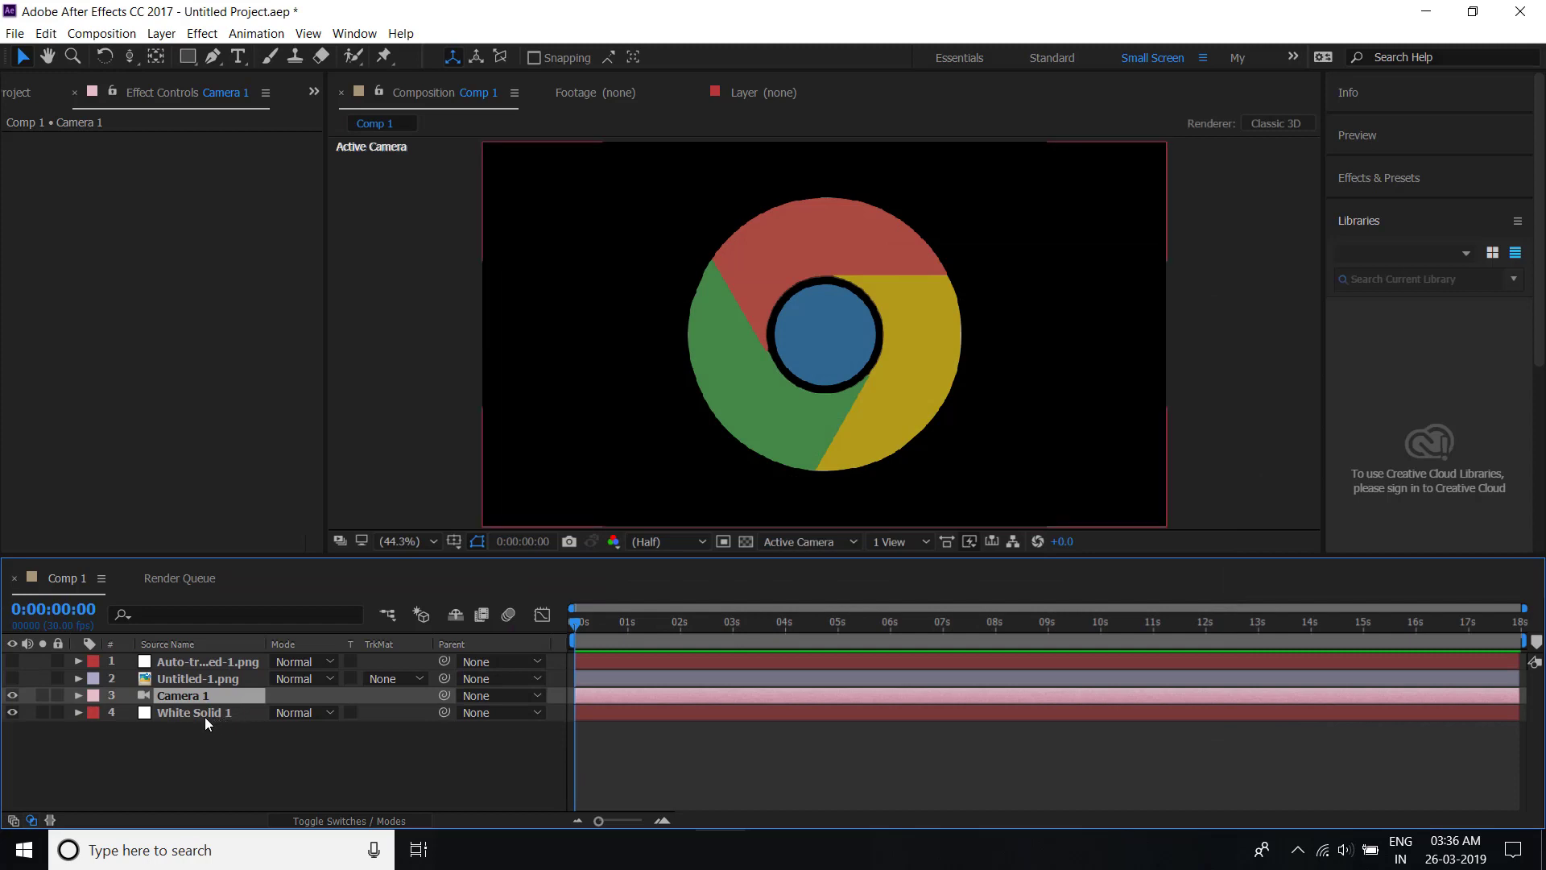
click(205, 717)
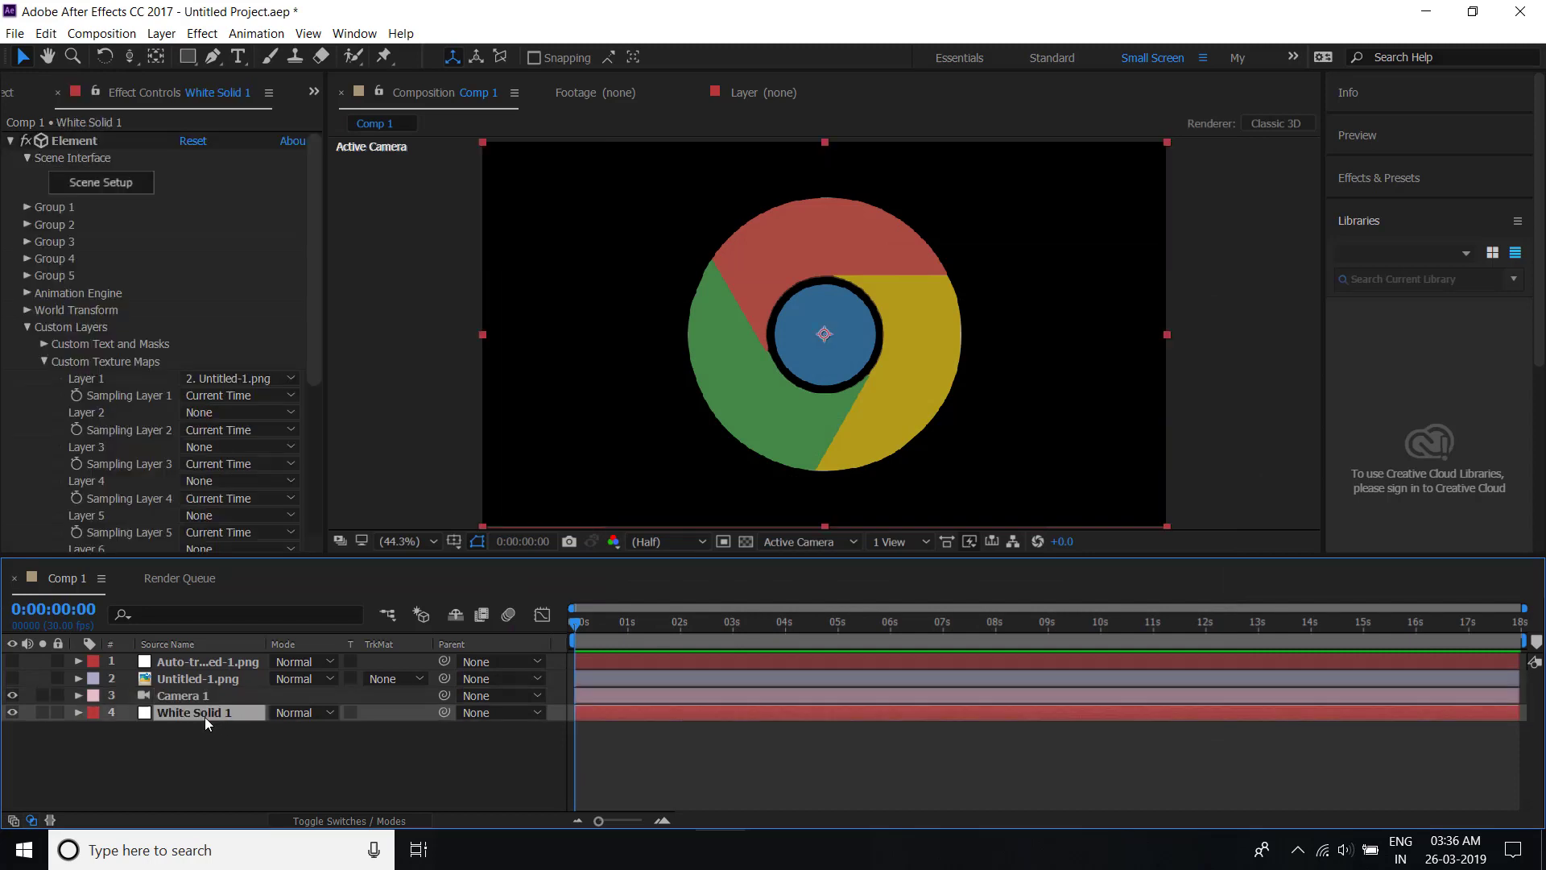
- Expand Group 1 > Particle Replicator > Rotation and scrub Y Rotation to turn the logo
click(28, 328)
click(26, 209)
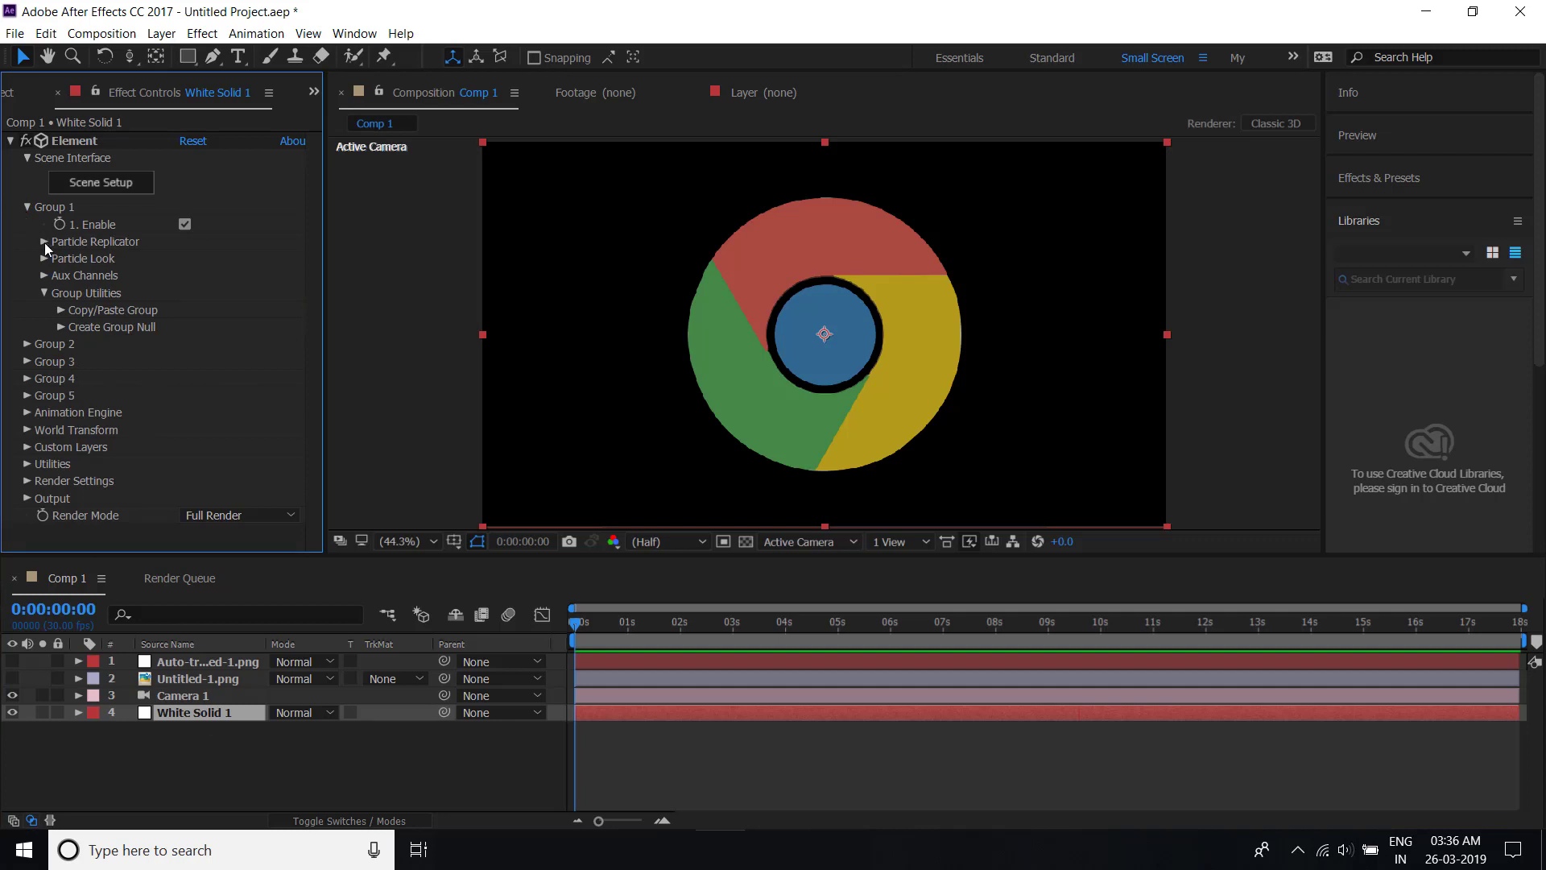
click(45, 242)
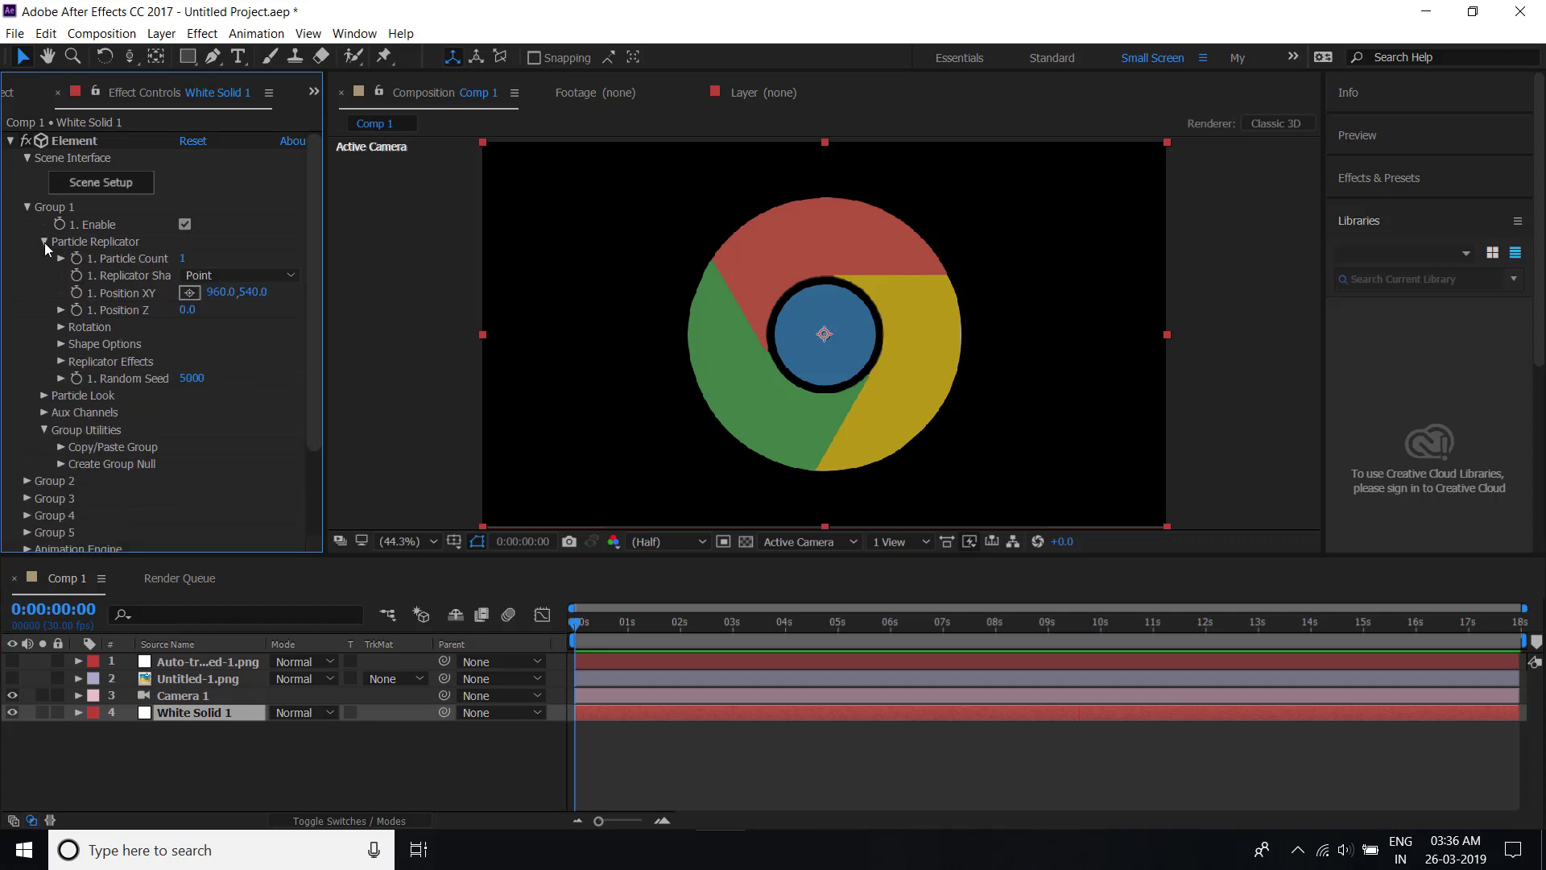
click(62, 328)
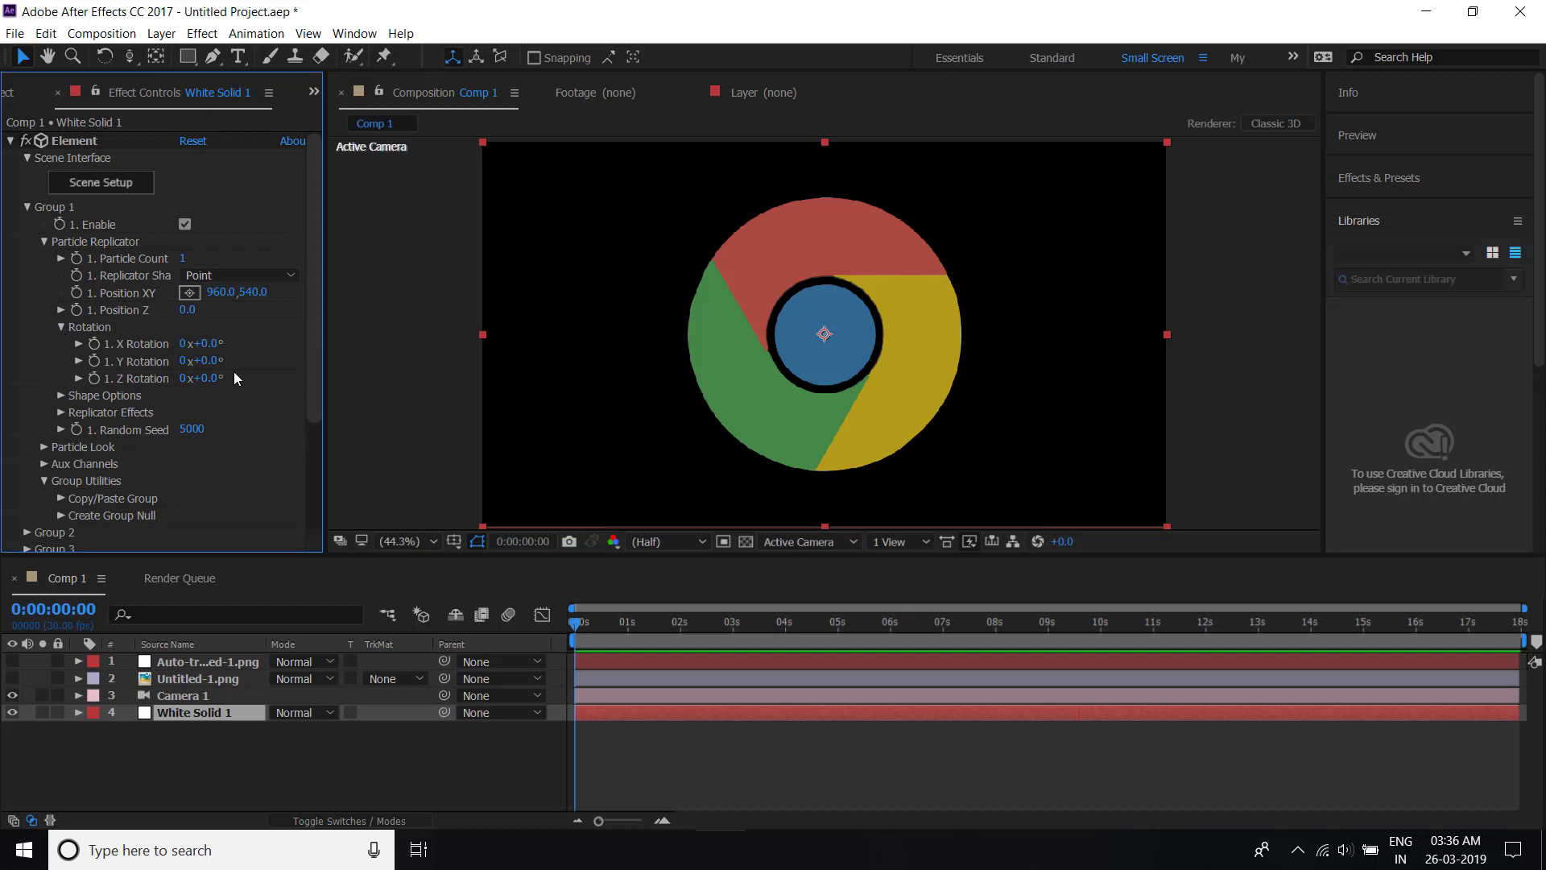
mouse_move(210, 366)
mouse_down()
mouse_move(242, 367)
mouse_move(235, 379)
mouse_up()
- Reset Y Rotation to 0, give it a time*-20 expression, and preview the spin
click(117, 384)
alt+click(95, 362)
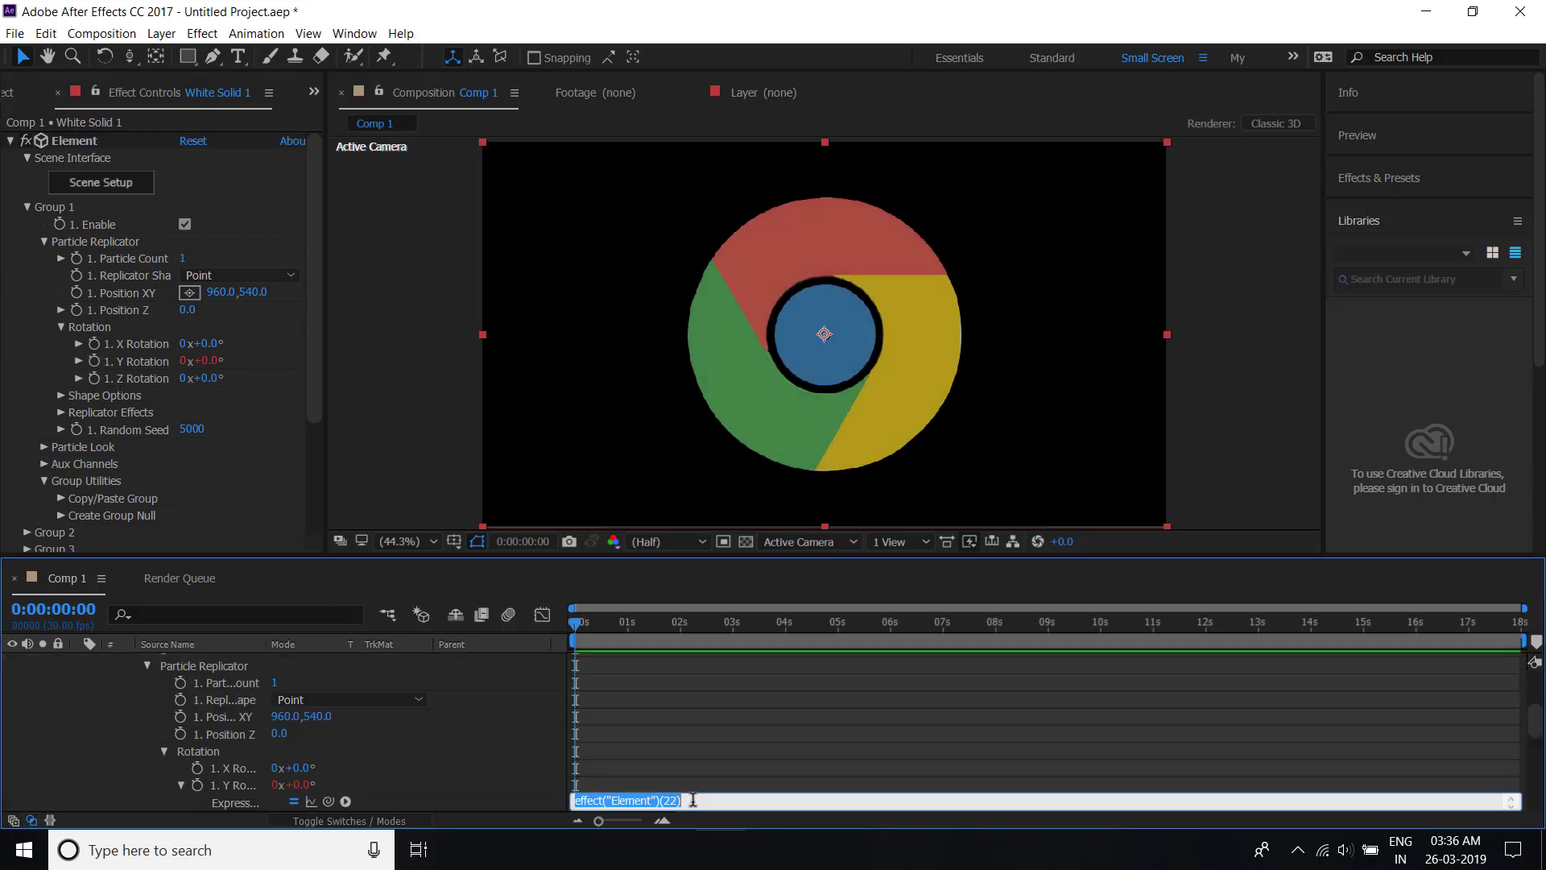
text(time*-20)
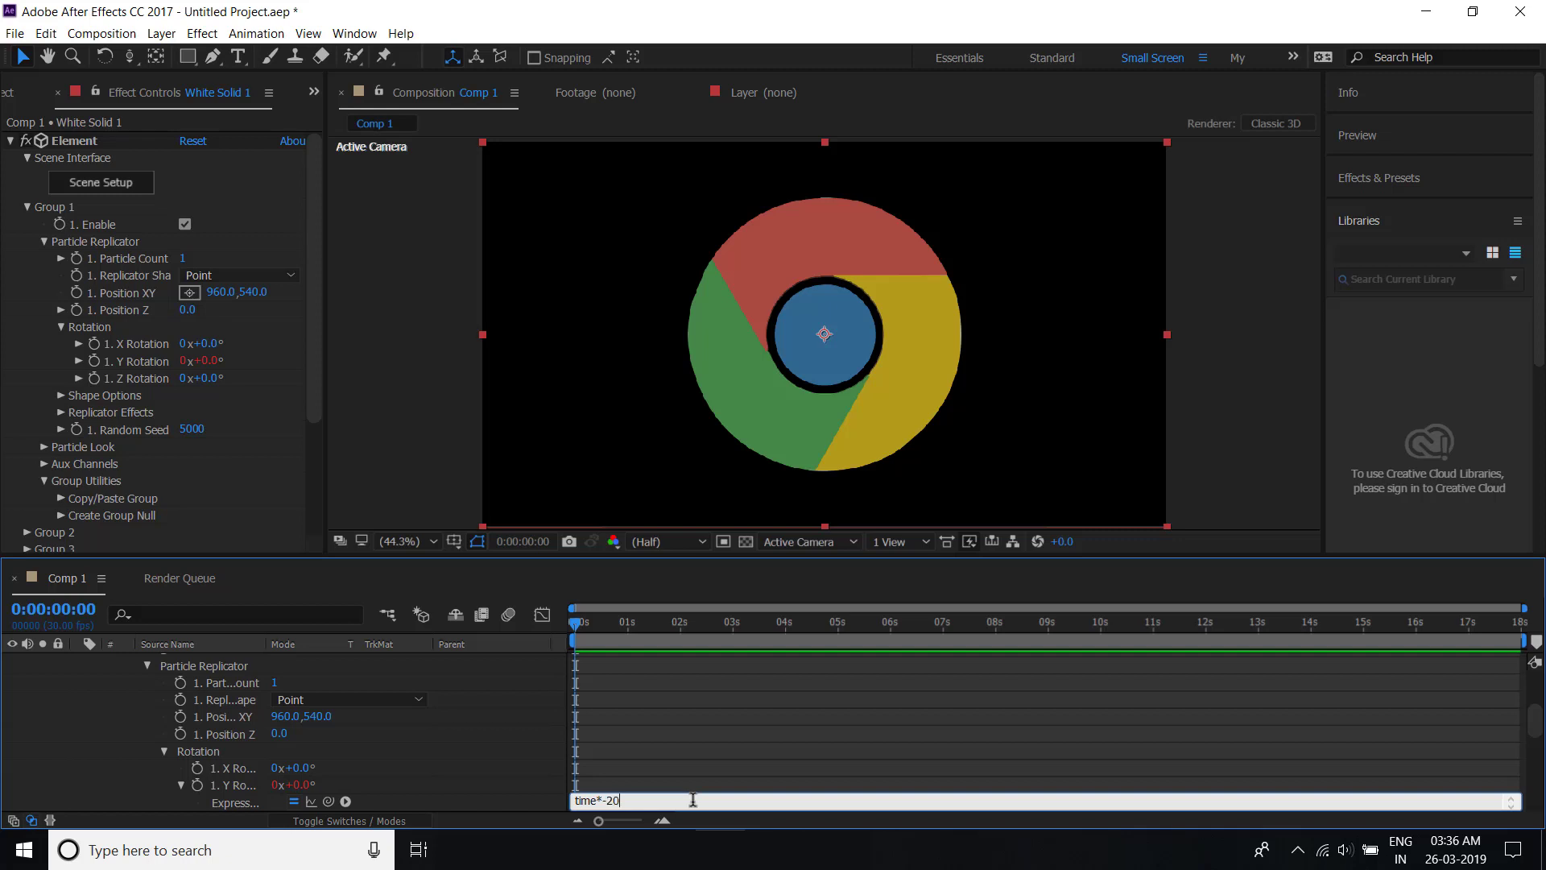
key(ctrl+a)
key(BackSpace)
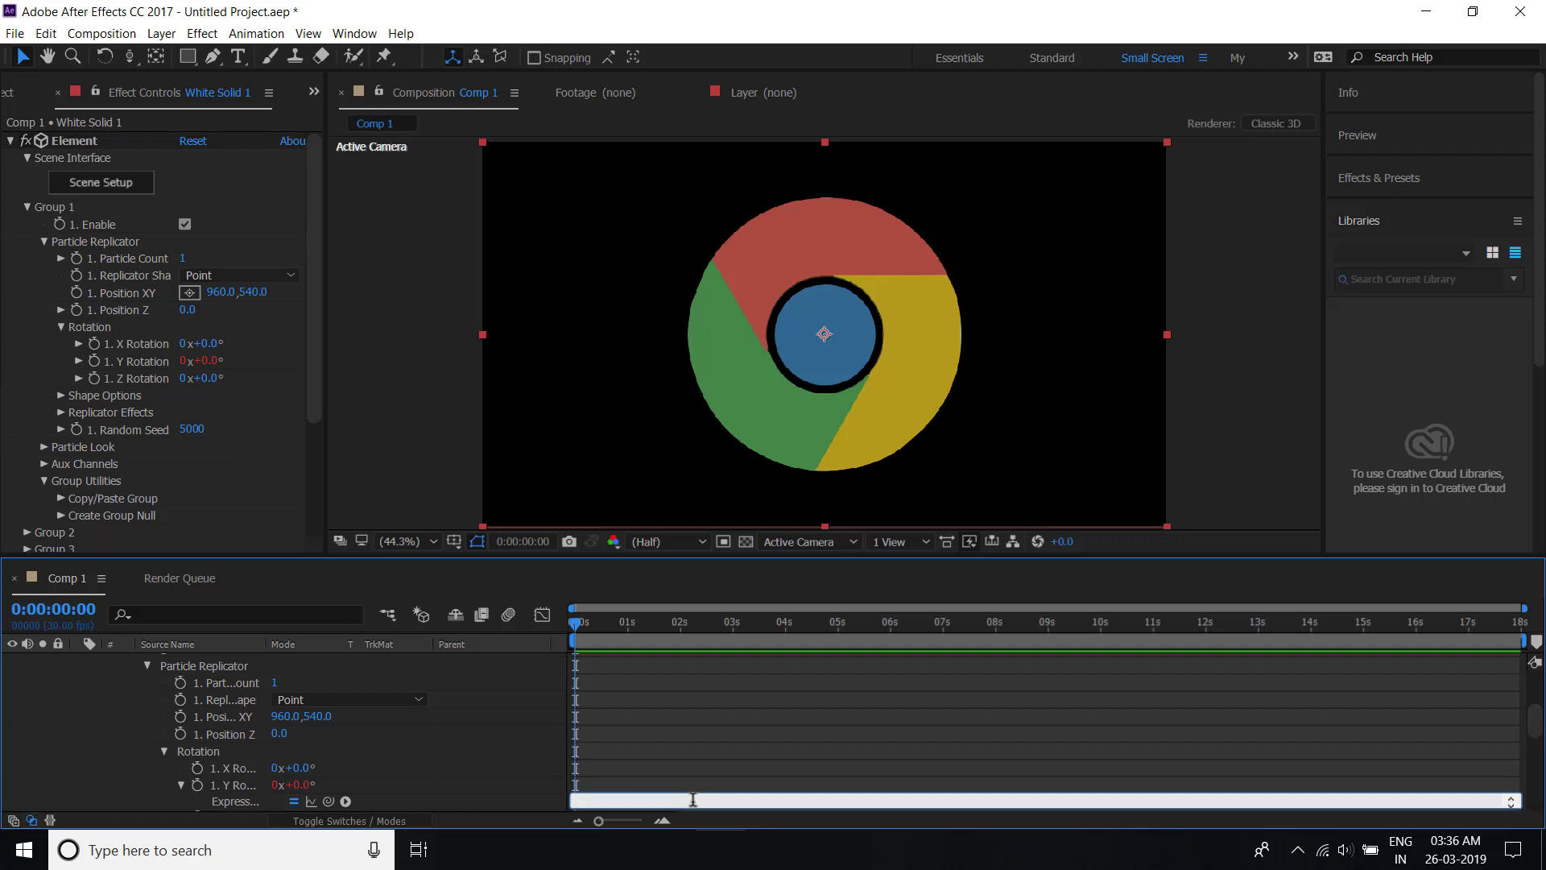
click(606, 680)
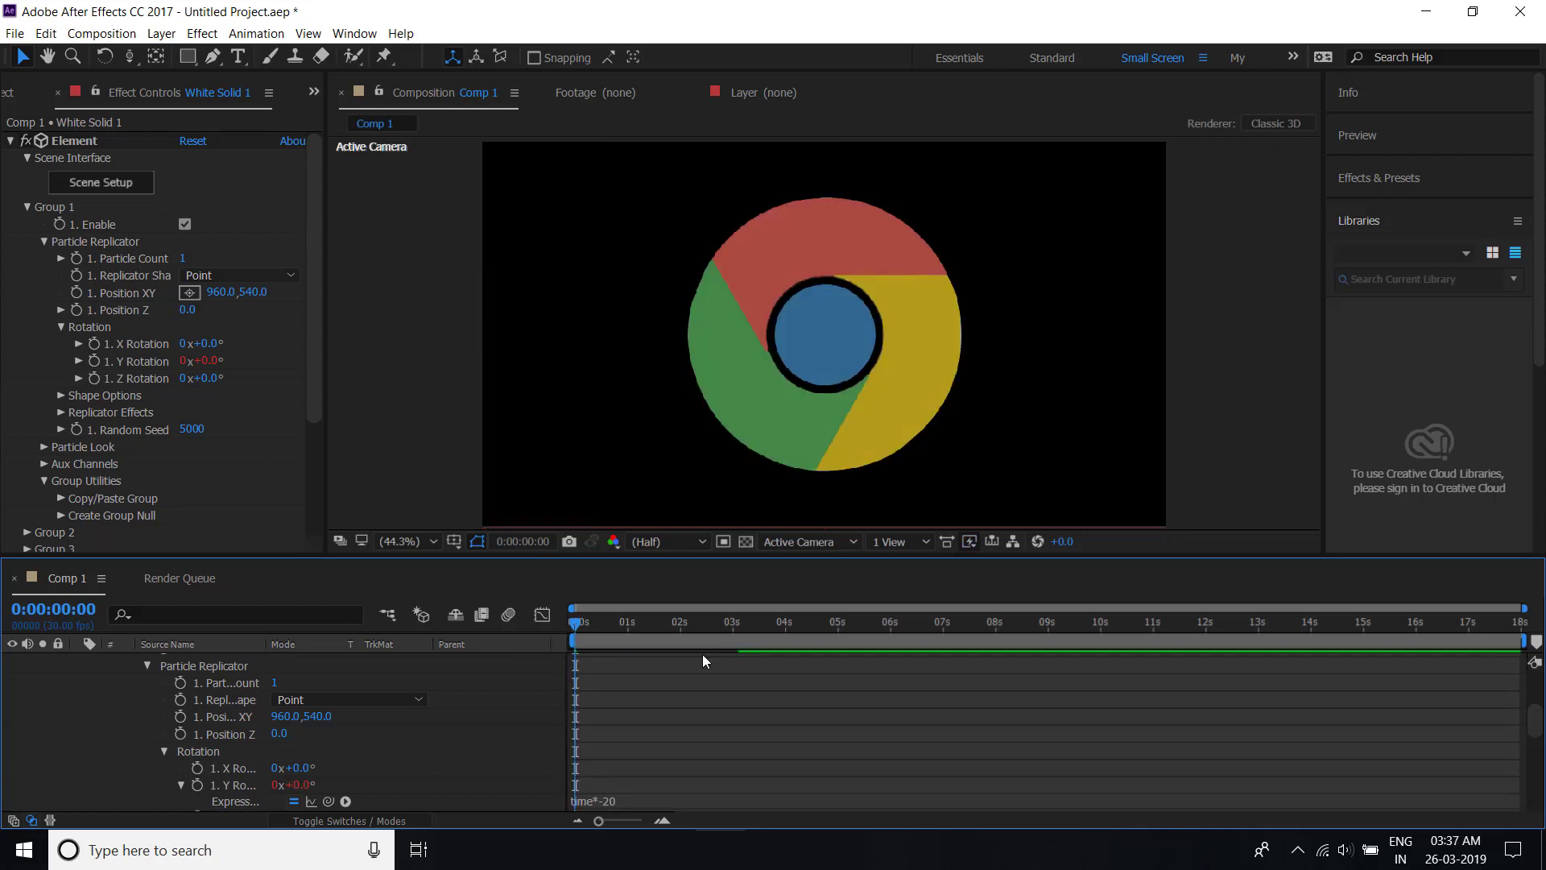
key(space)
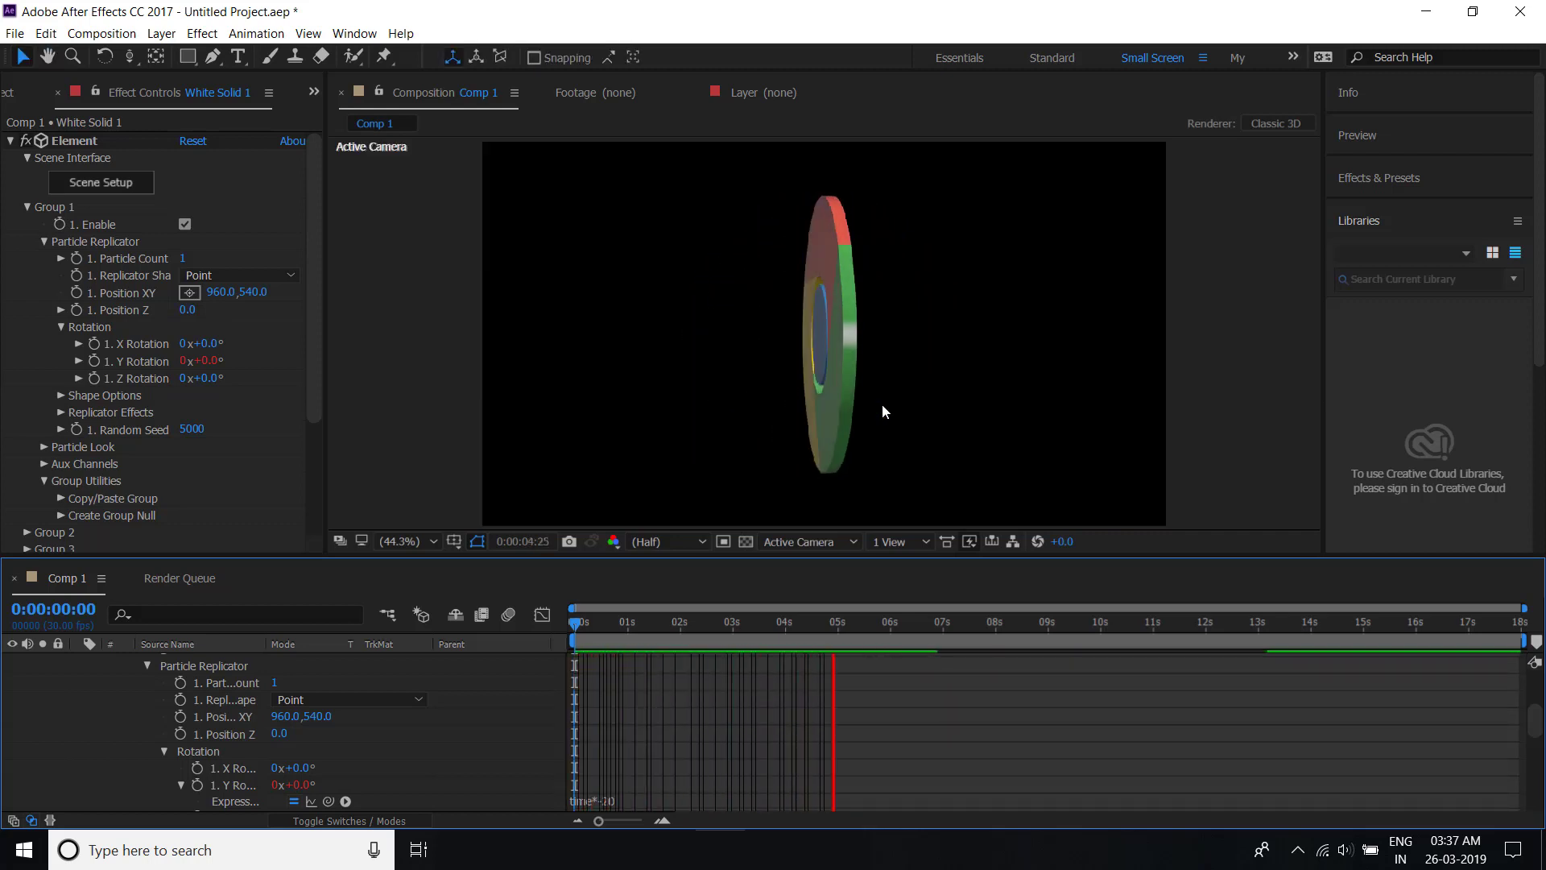
click(602, 803)
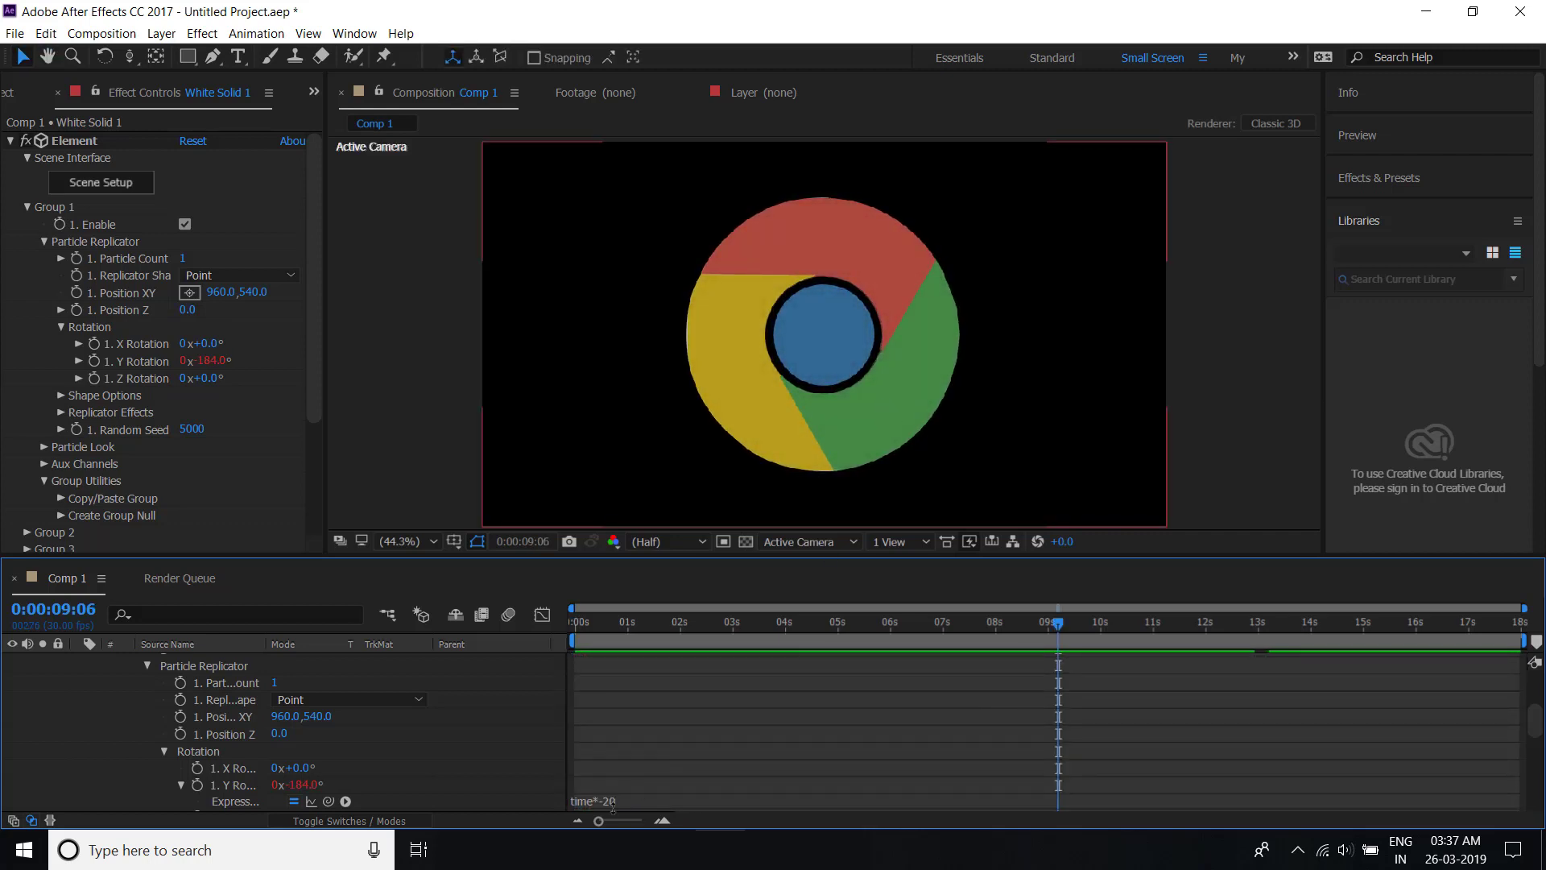
- Change the expression to time*-30, preview and scrub the spin, then return to frame 0
click(602, 802)
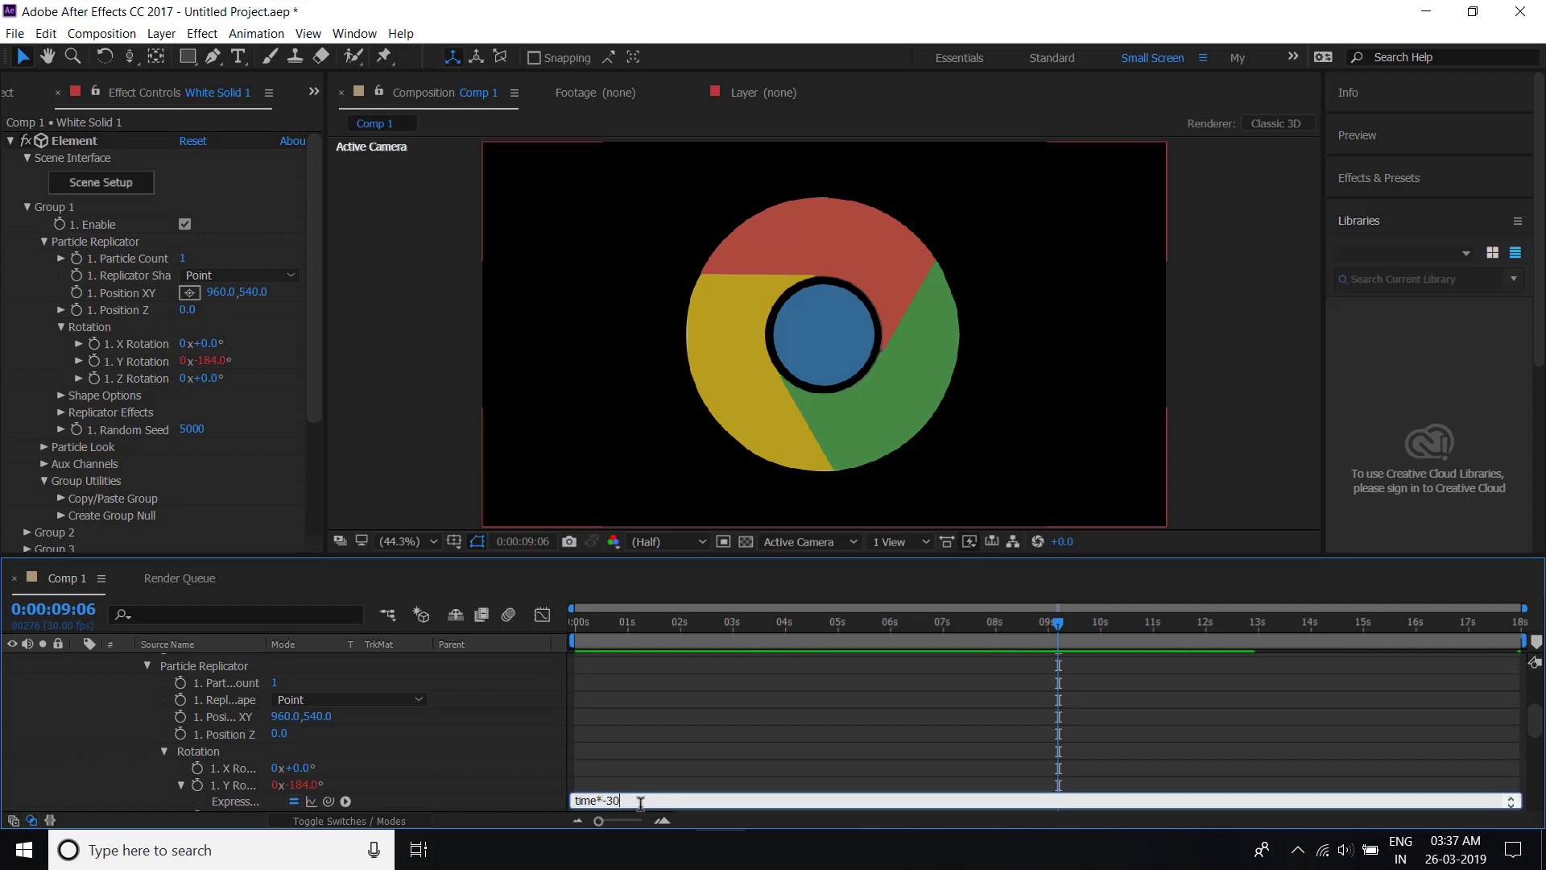
click(690, 683)
key(space)
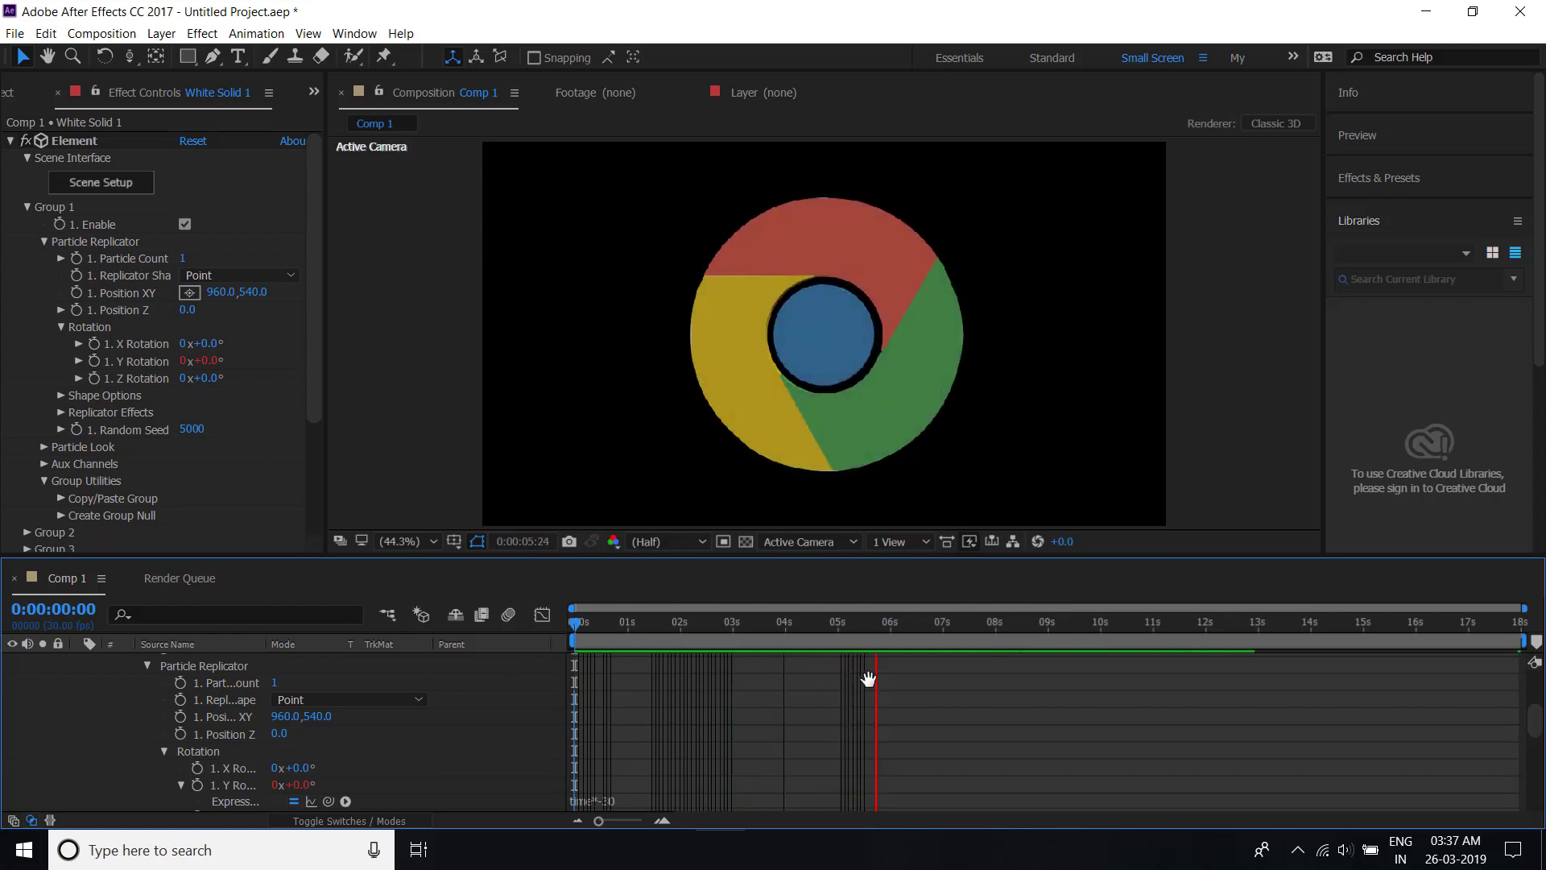
drag(981, 630, 596, 643)
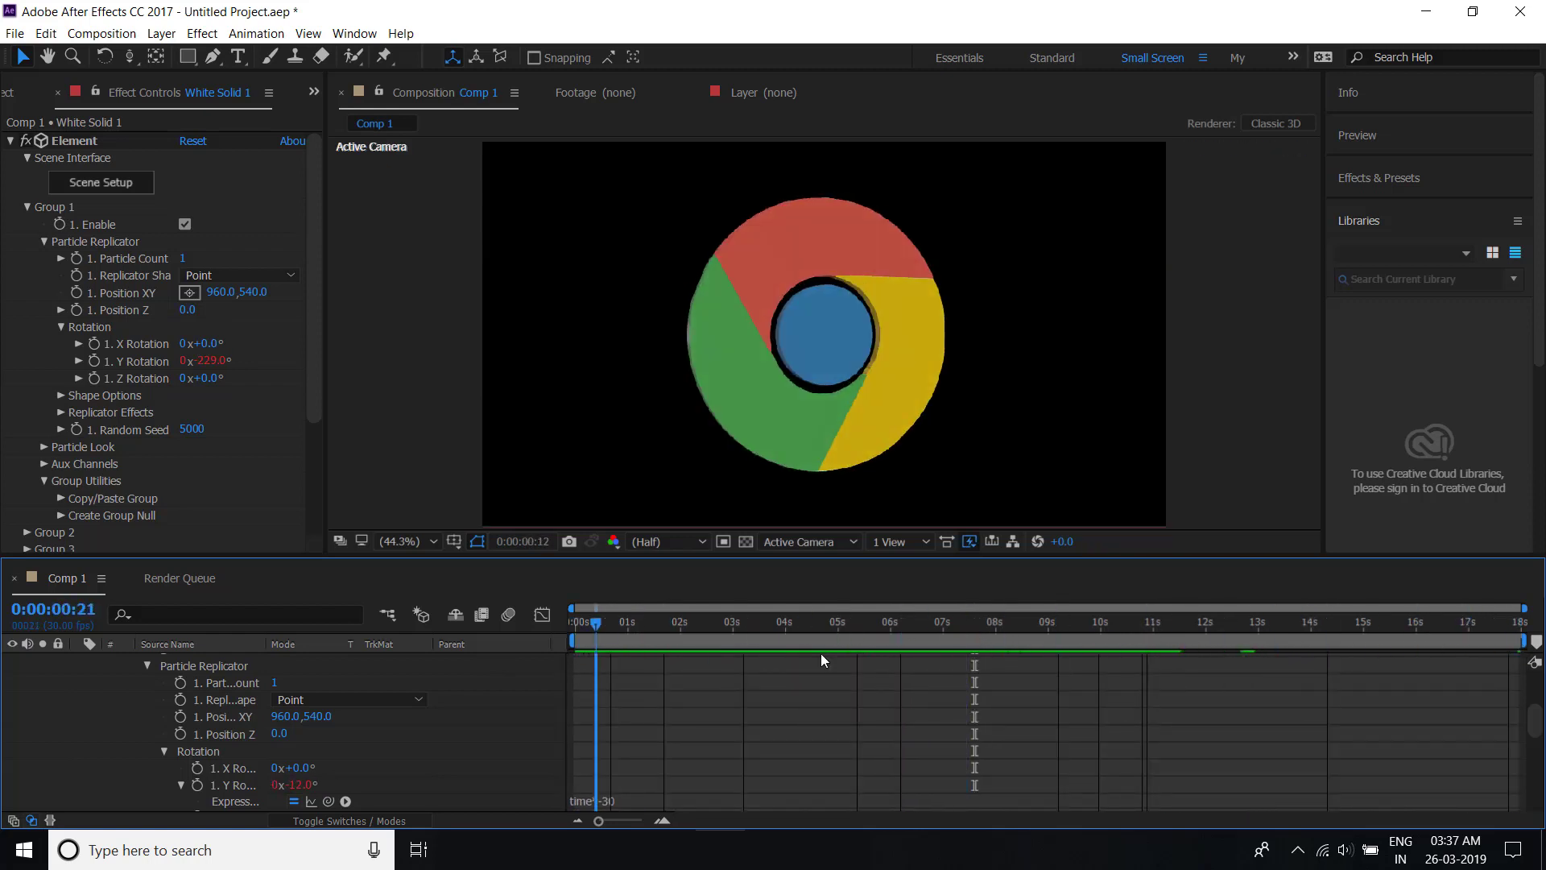
drag(820, 654, 568, 669)
click(839, 371)
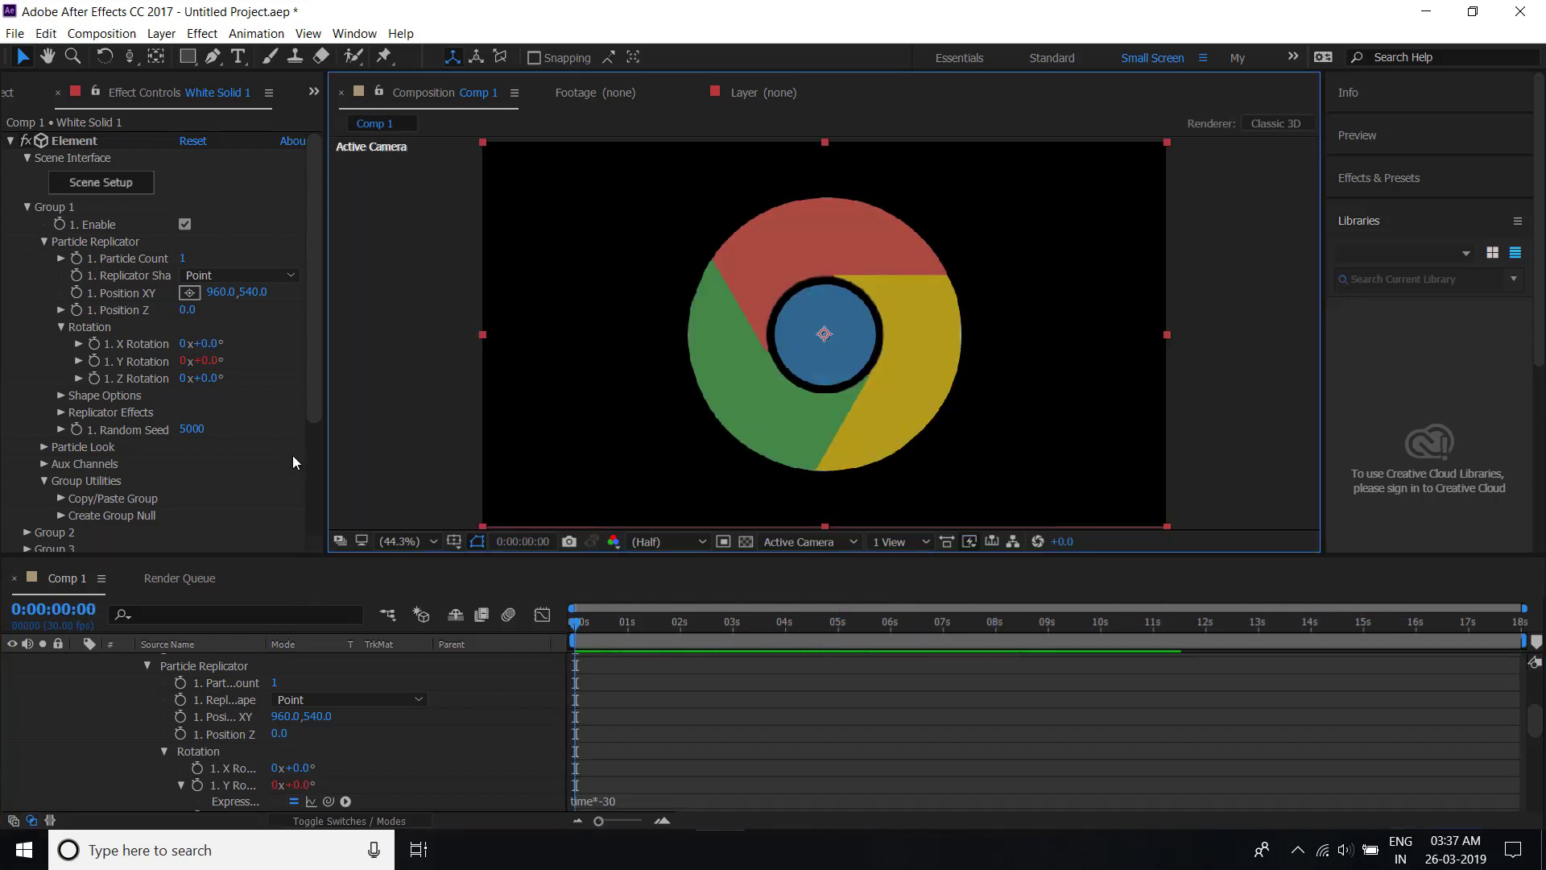
- Send Comp 1 to the render queue through File > Export > Add to Render Queue
click(16, 36)
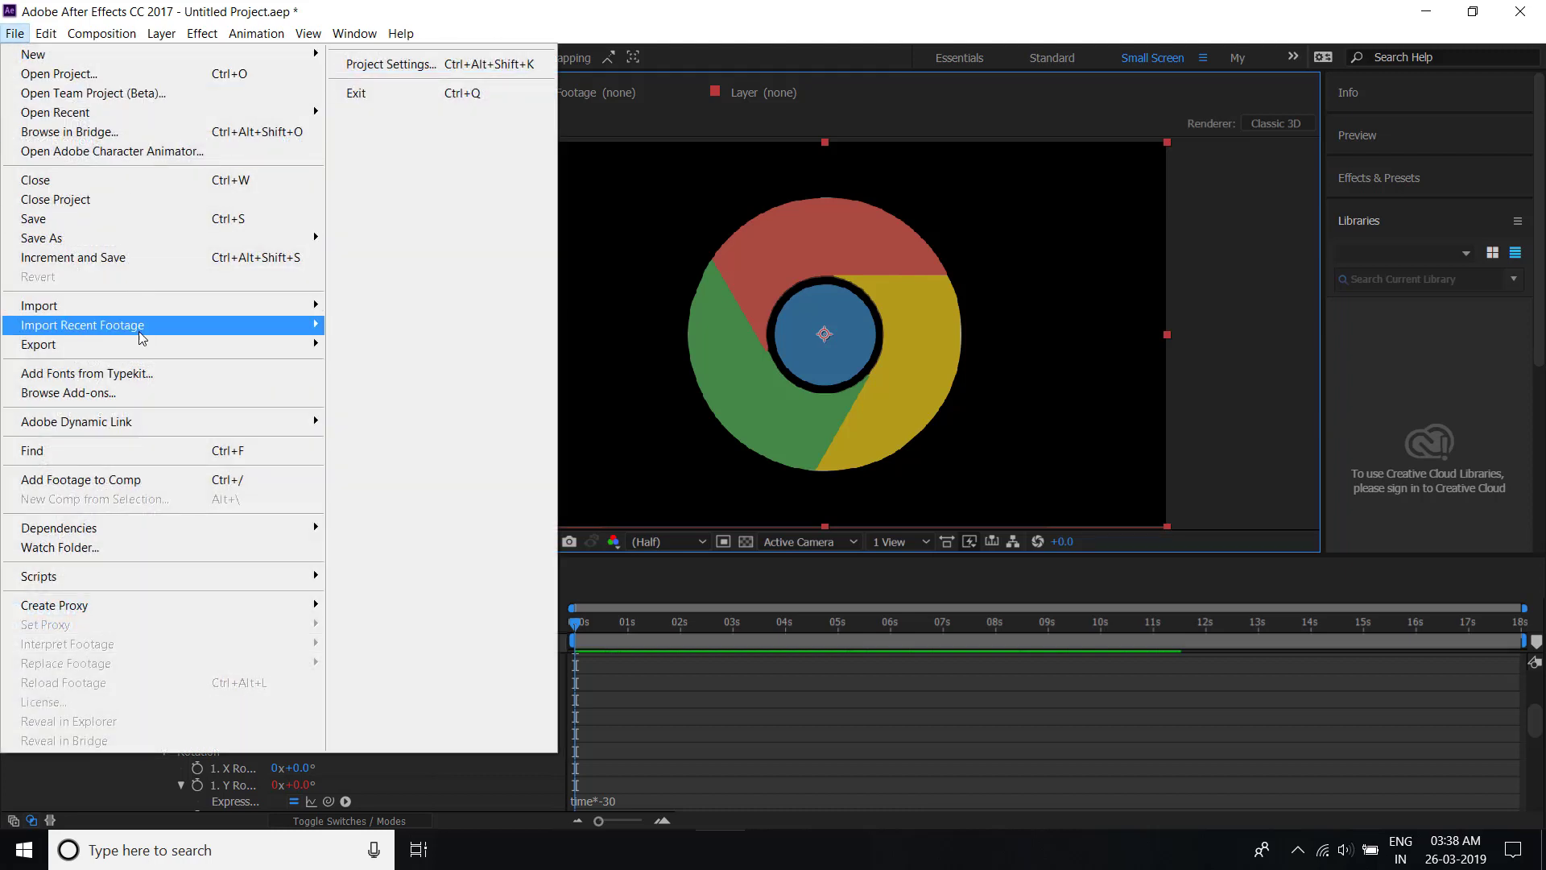
mouse_move(161, 350)
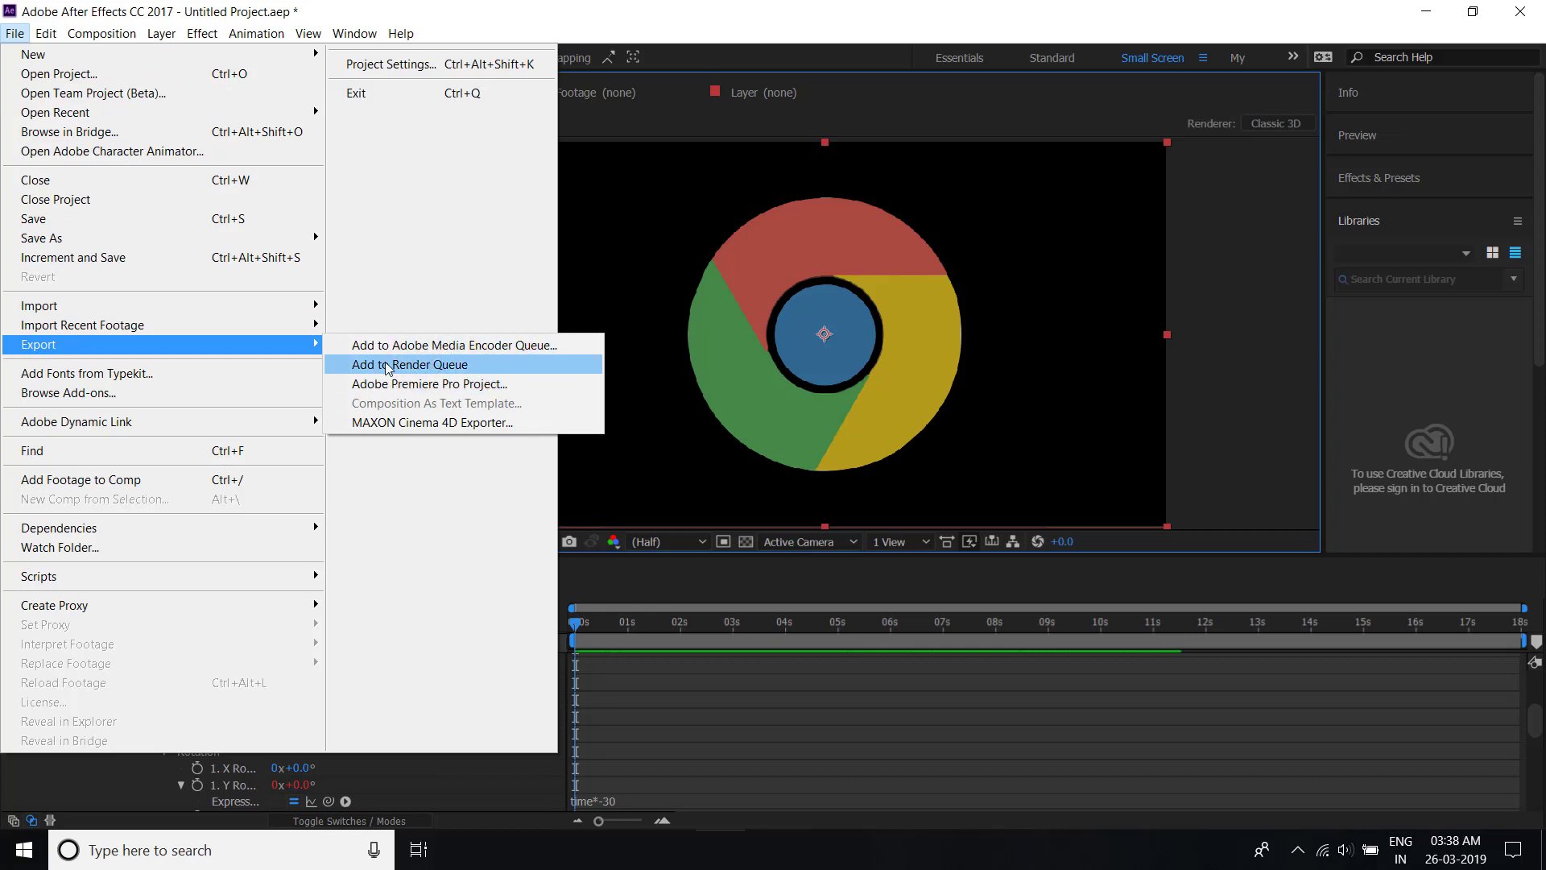
- Add Comp 1 to the render queue and set its output to QuickTime with RGB + Alpha channels
click(407, 368)
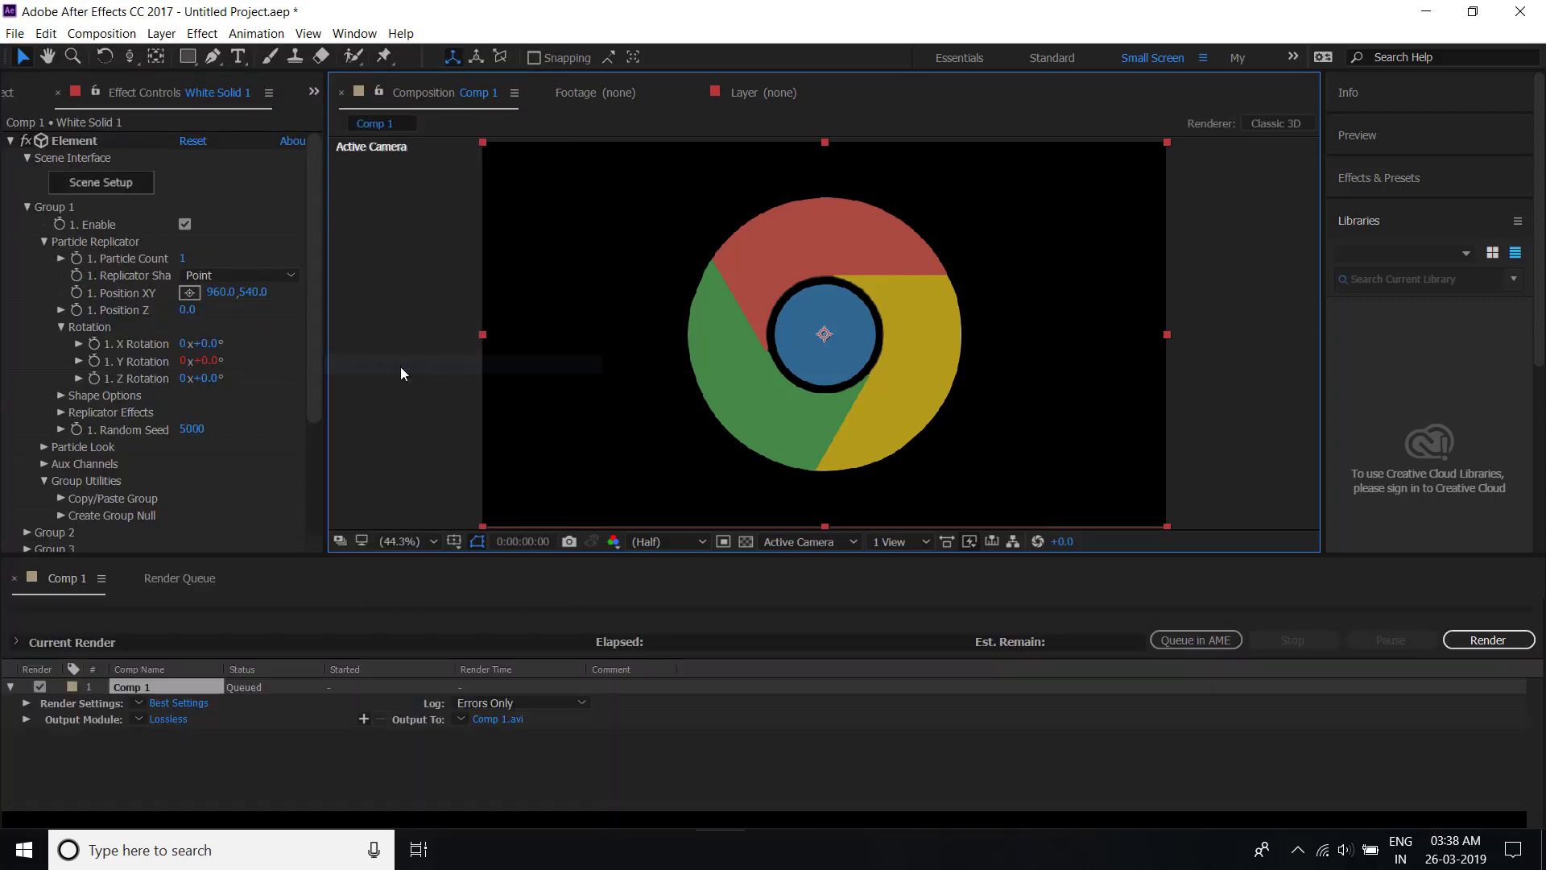
click(163, 718)
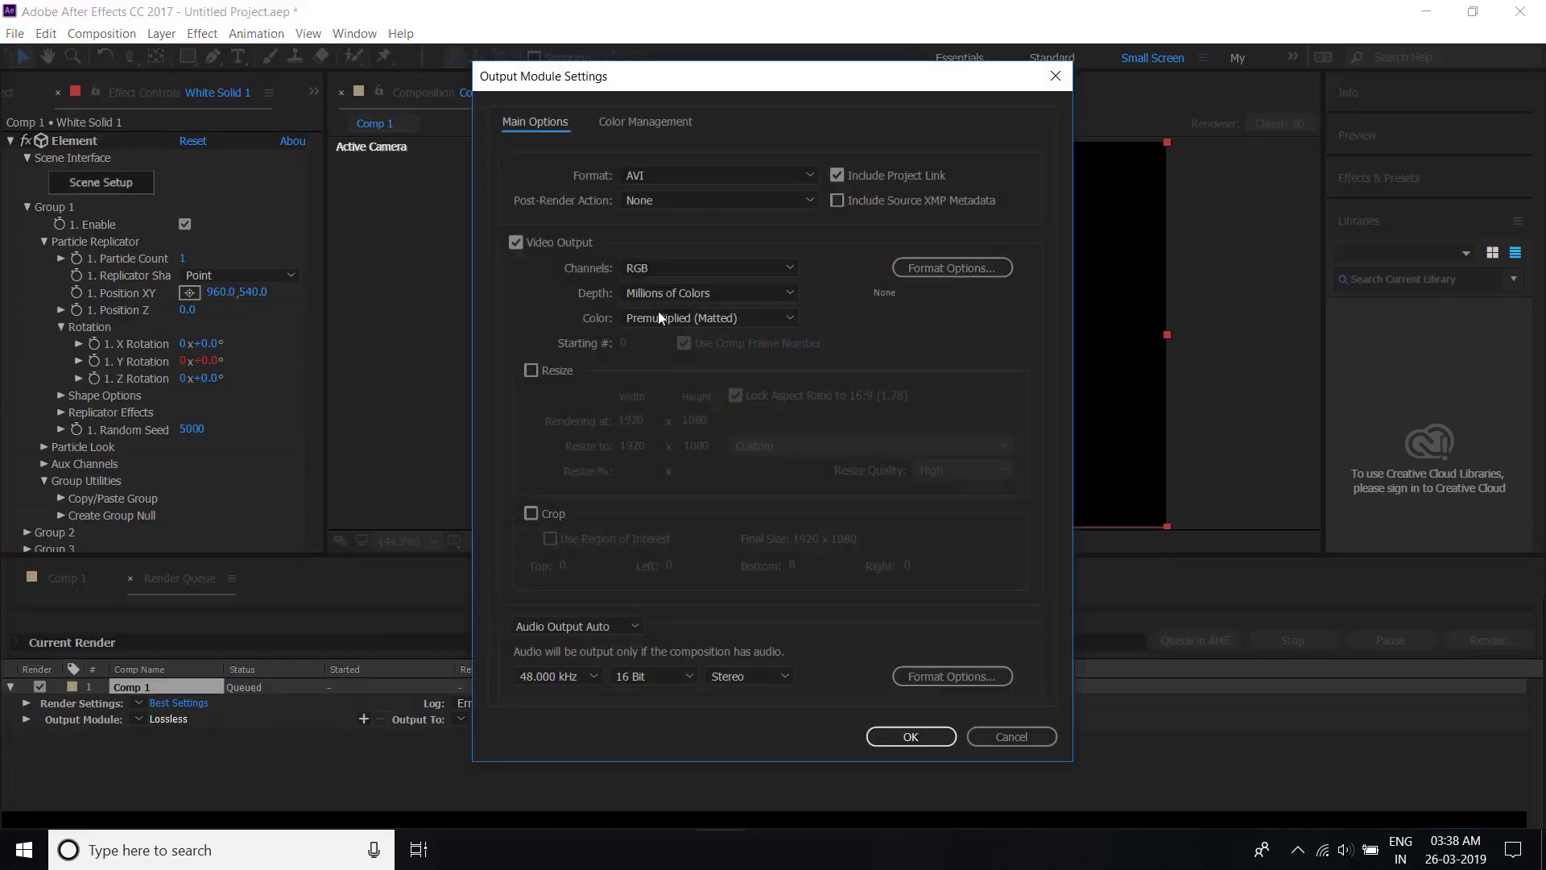
click(715, 185)
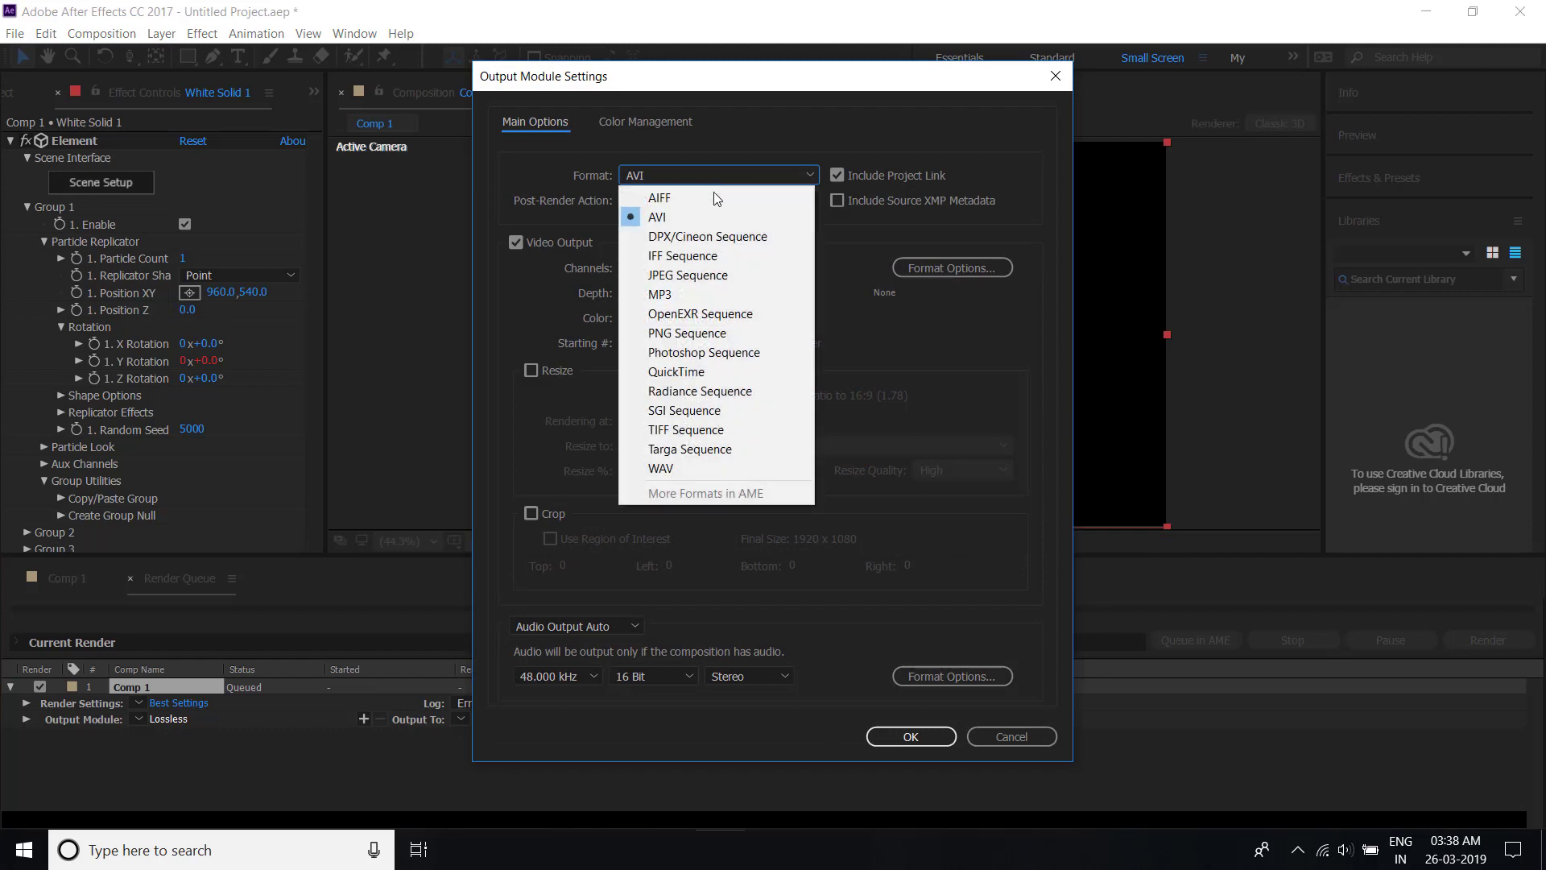
click(681, 374)
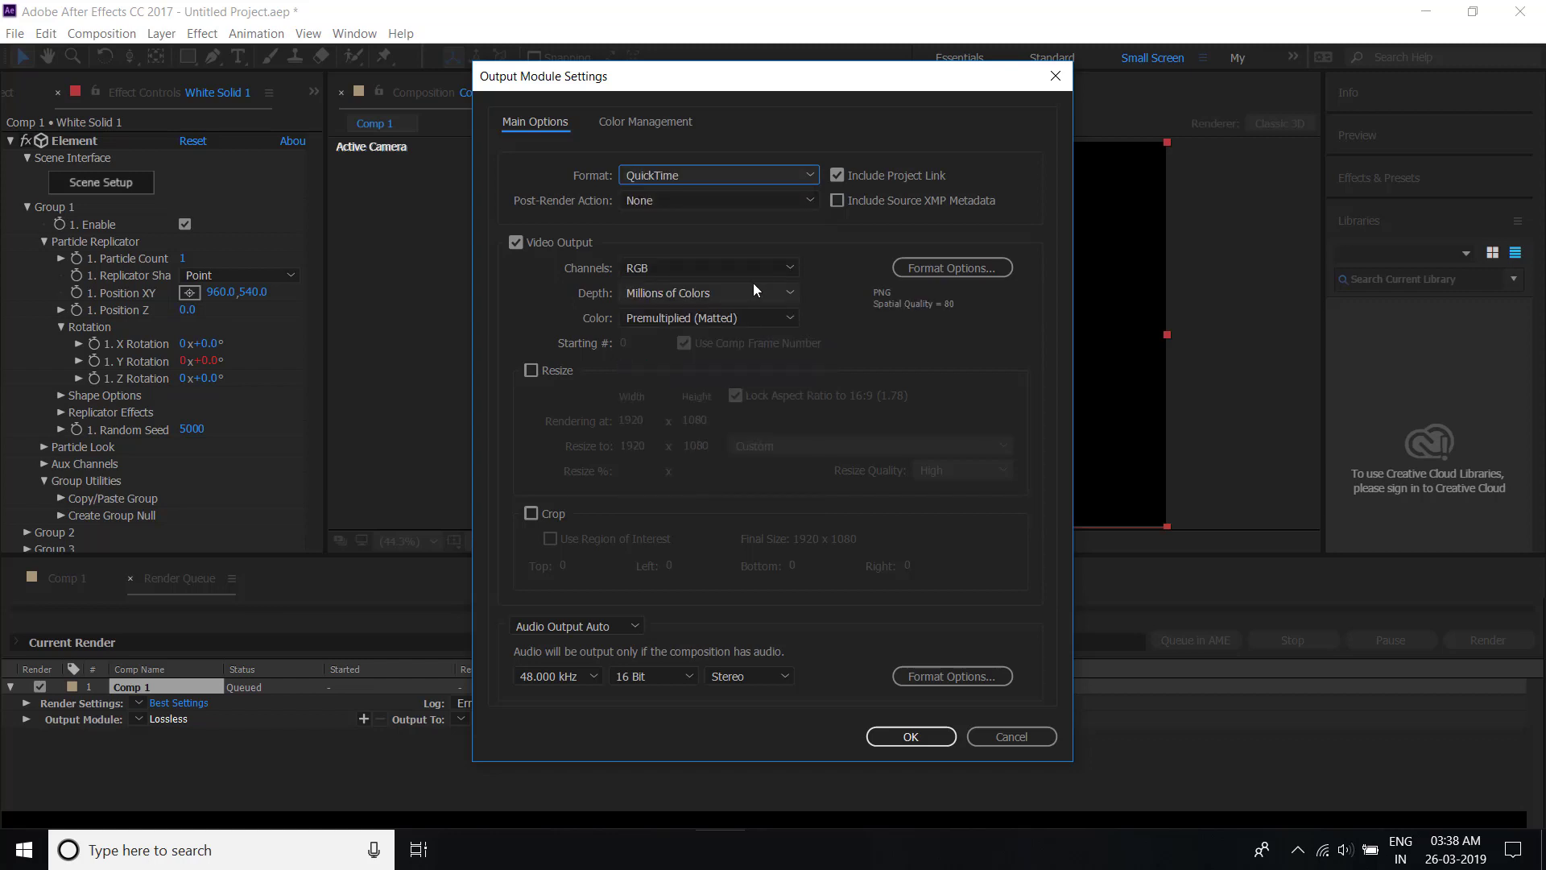
click(741, 269)
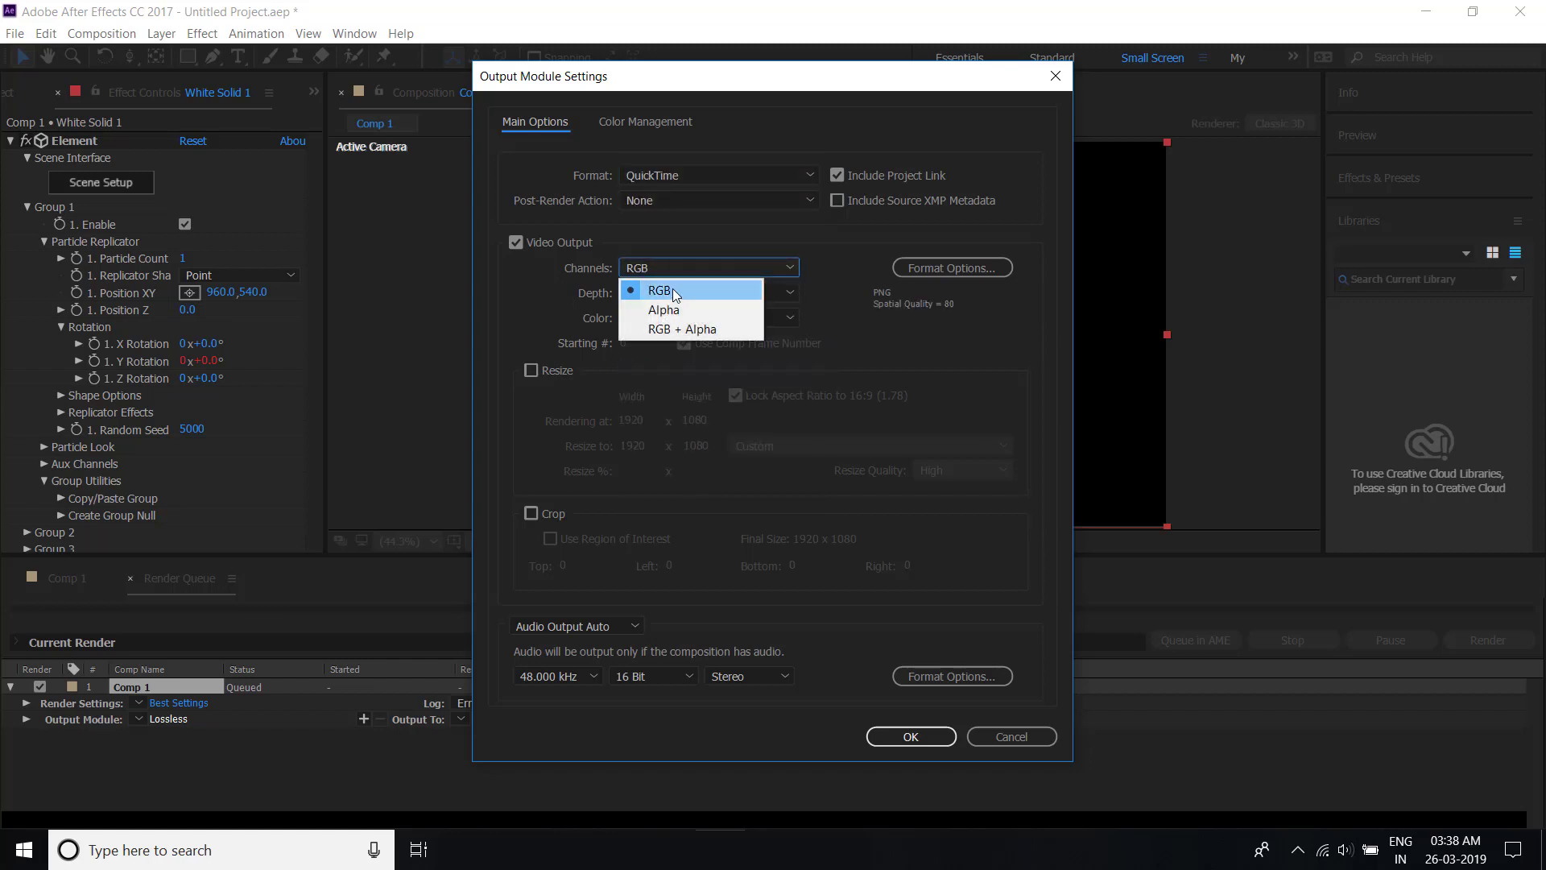
click(643, 331)
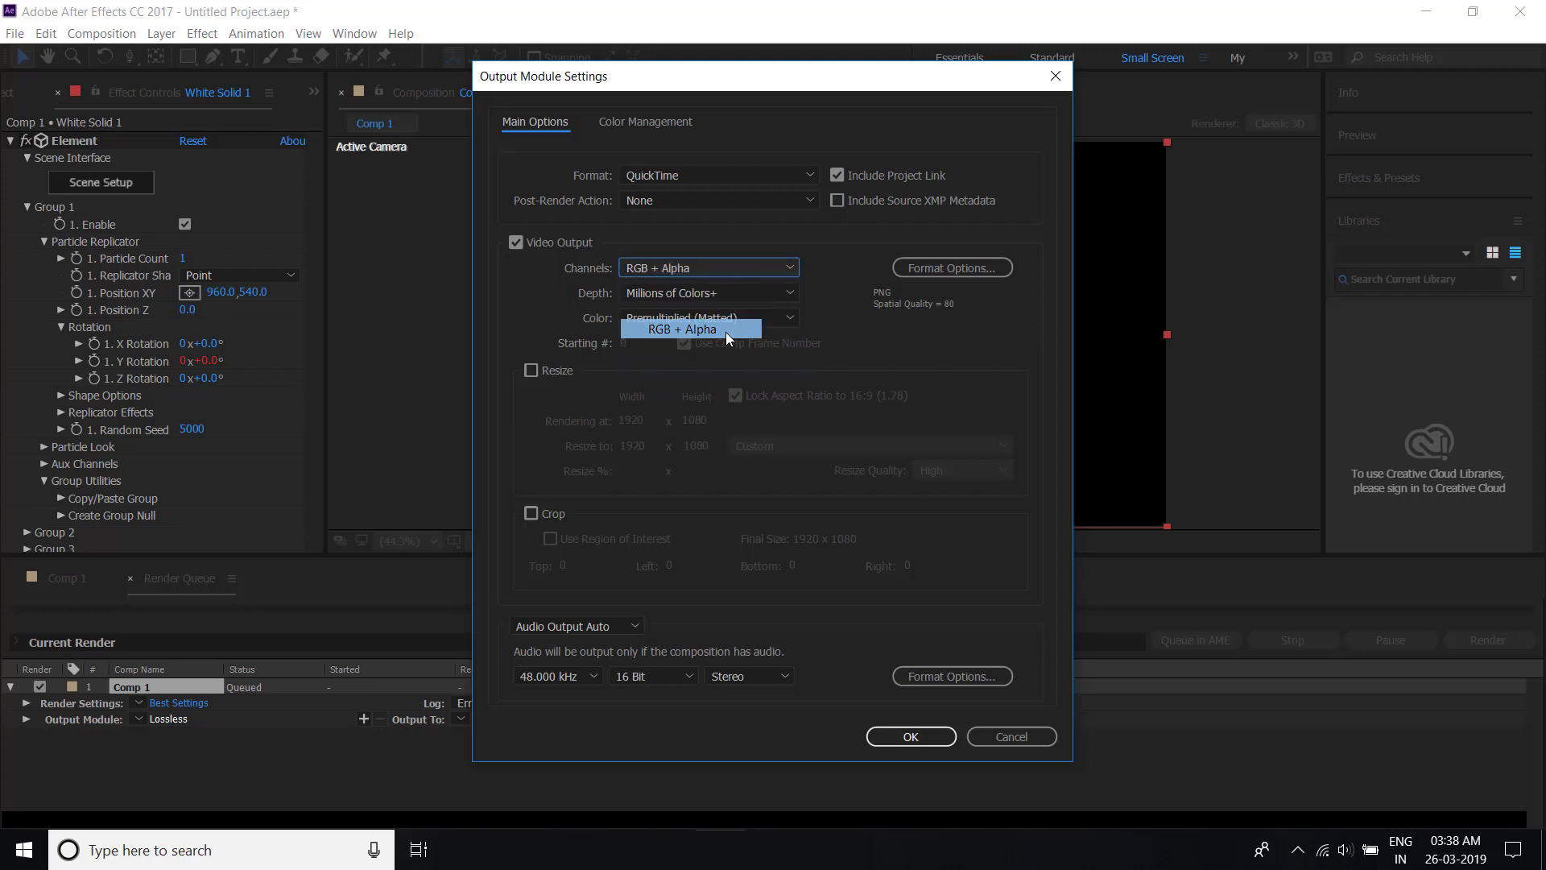
- Choose PNG as the QuickTime video codec and confirm the output module settings
click(949, 267)
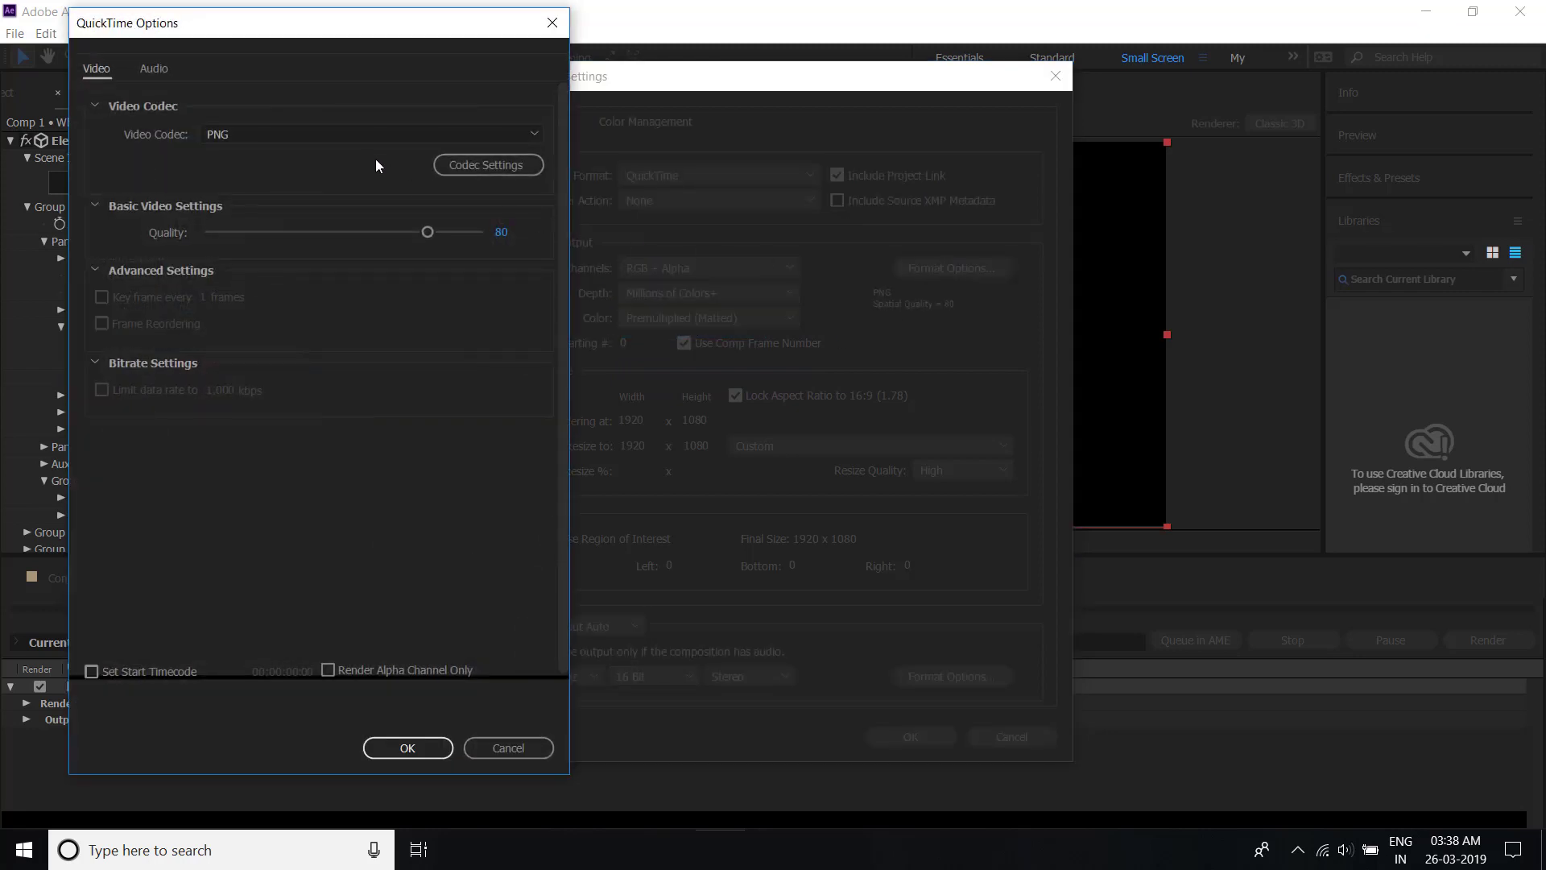
click(355, 142)
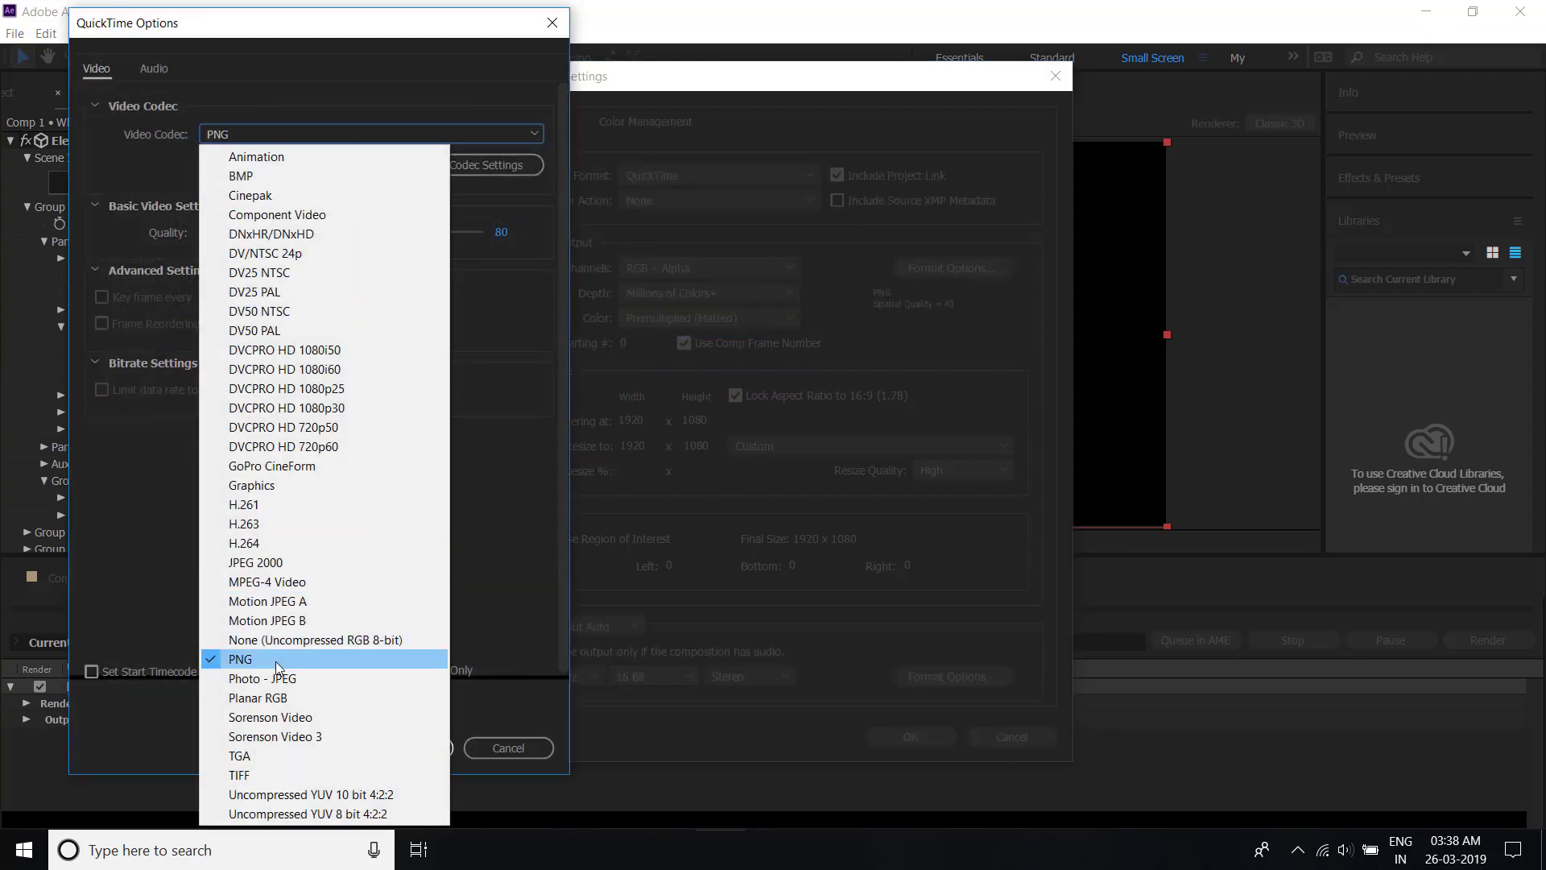
click(527, 463)
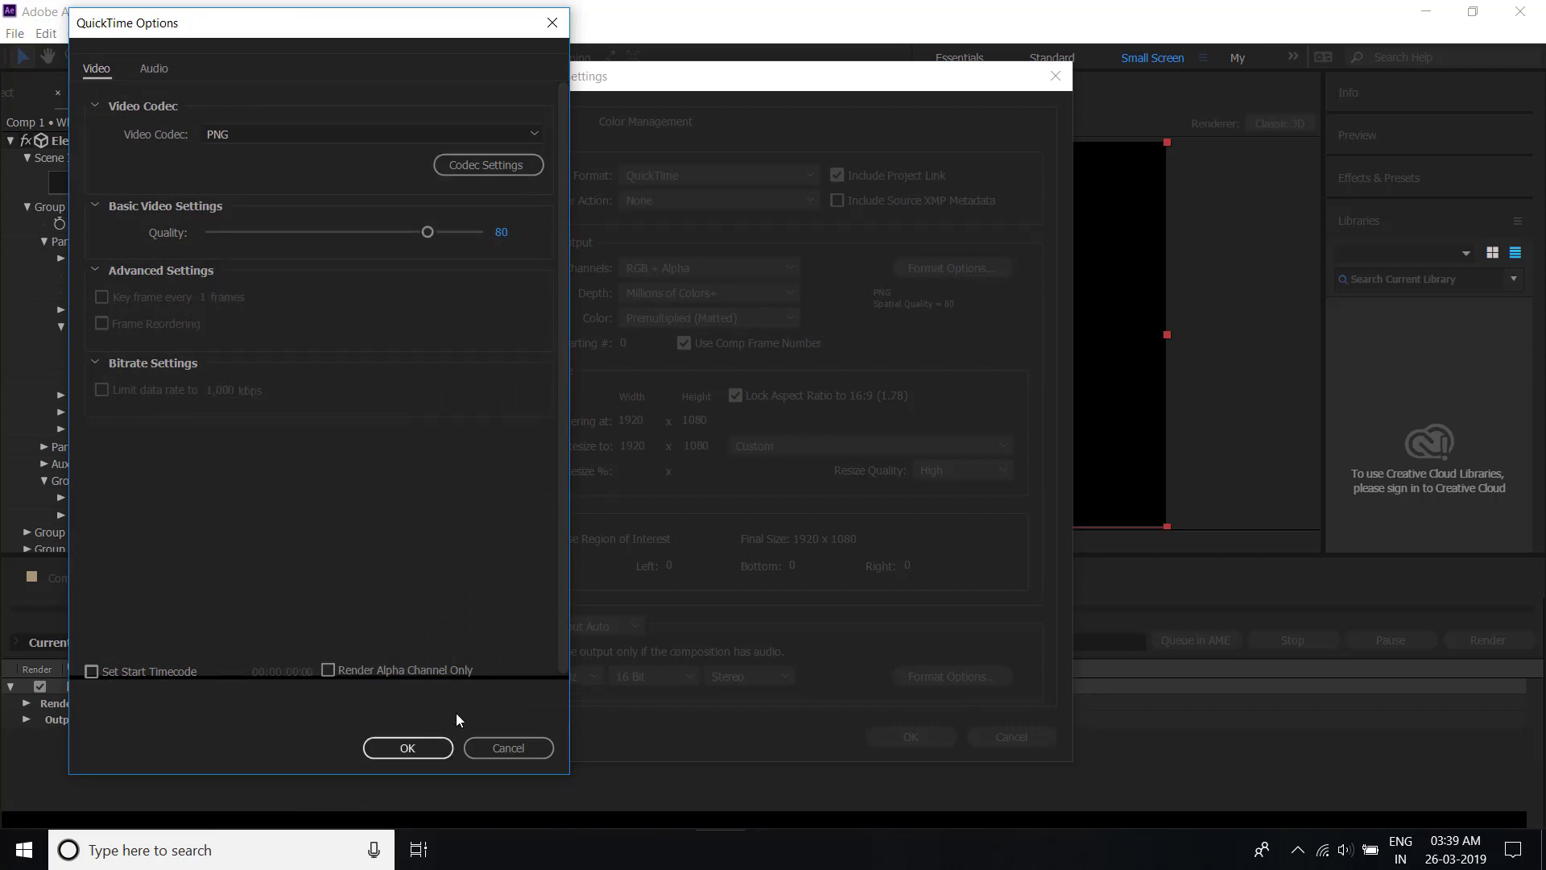
click(412, 749)
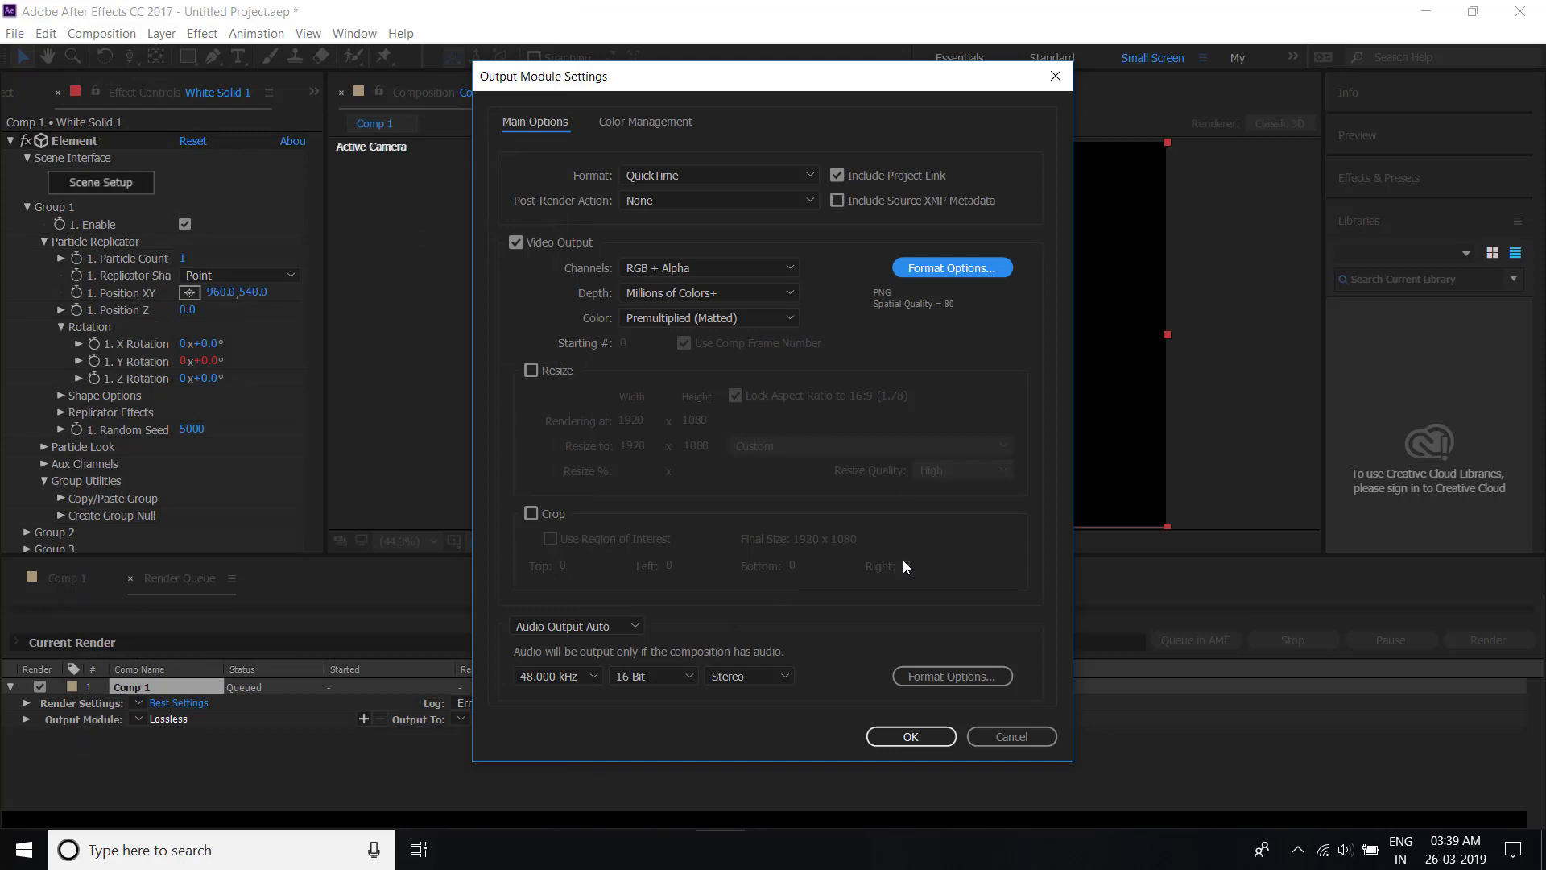
click(908, 735)
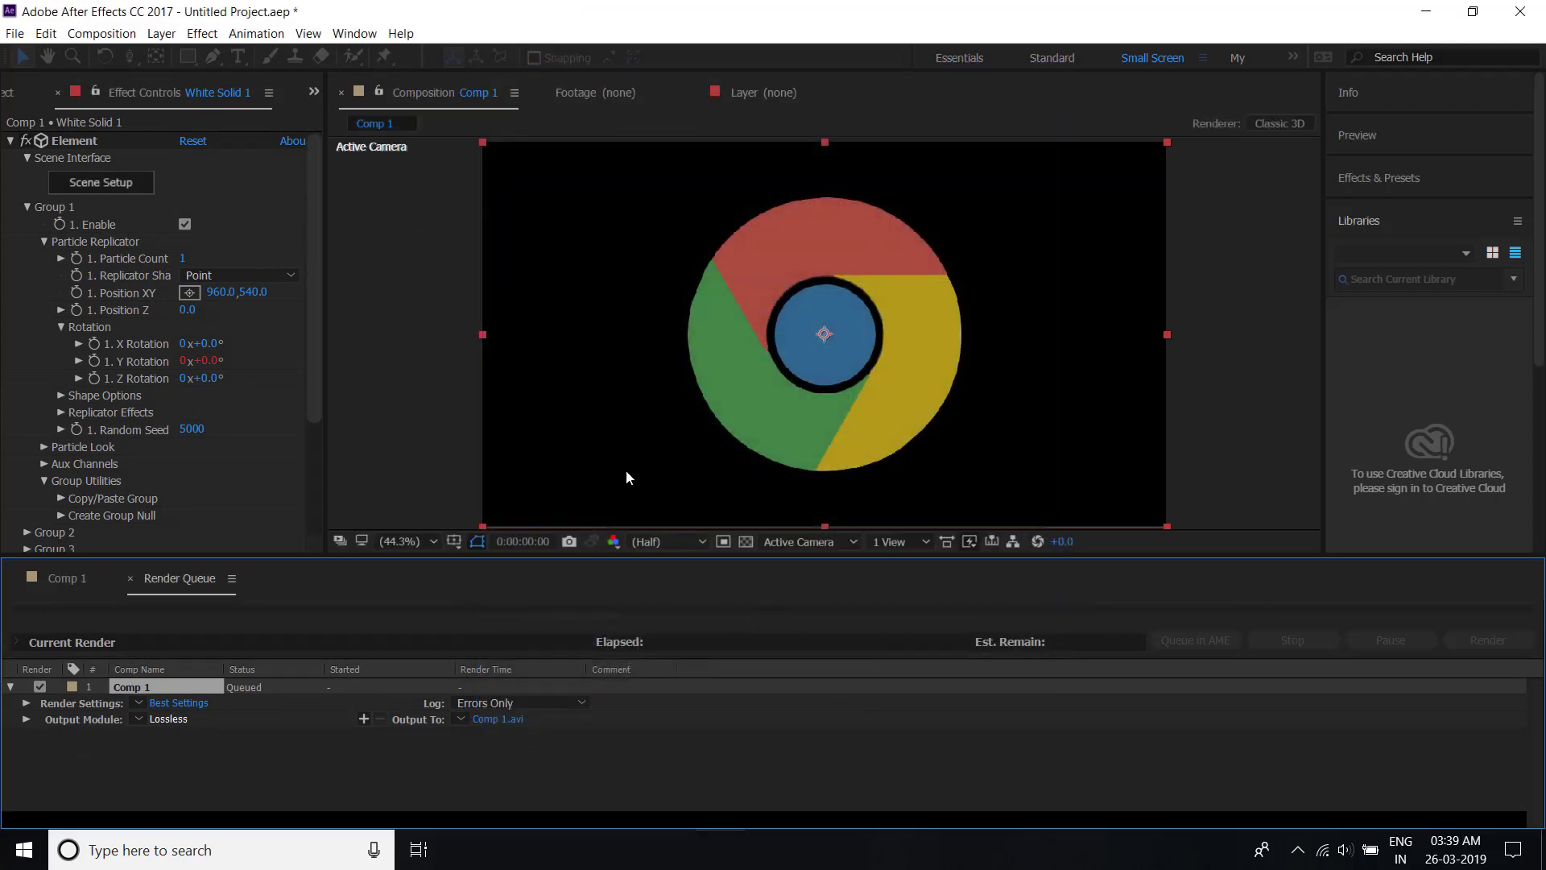
- Save Comp 1's render output to the Desktop as wedewre.mov
click(507, 721)
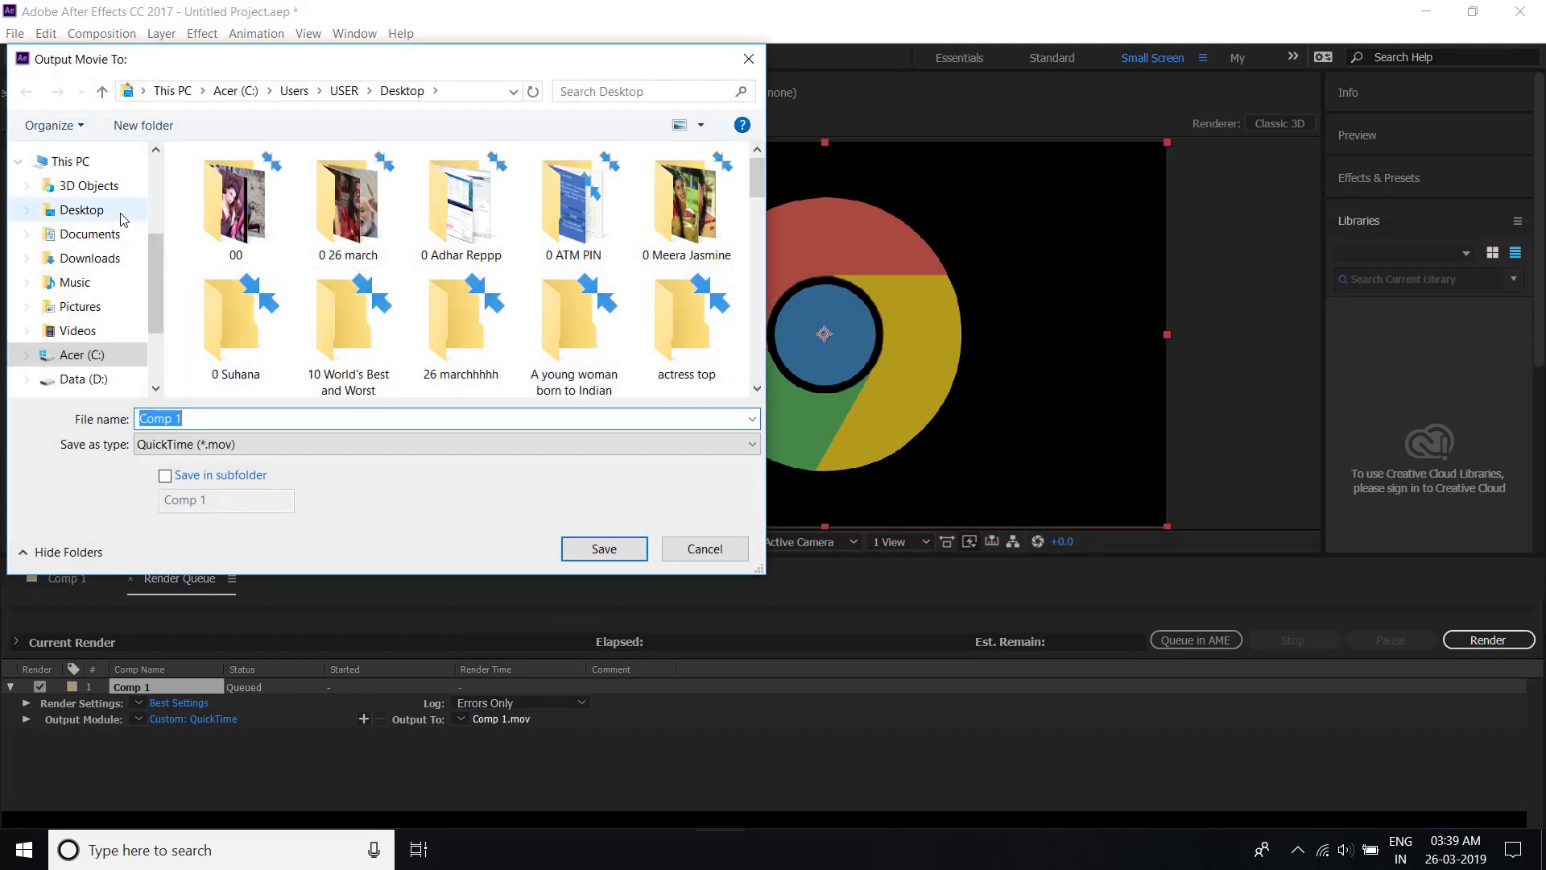
click(121, 211)
text(wedewre)
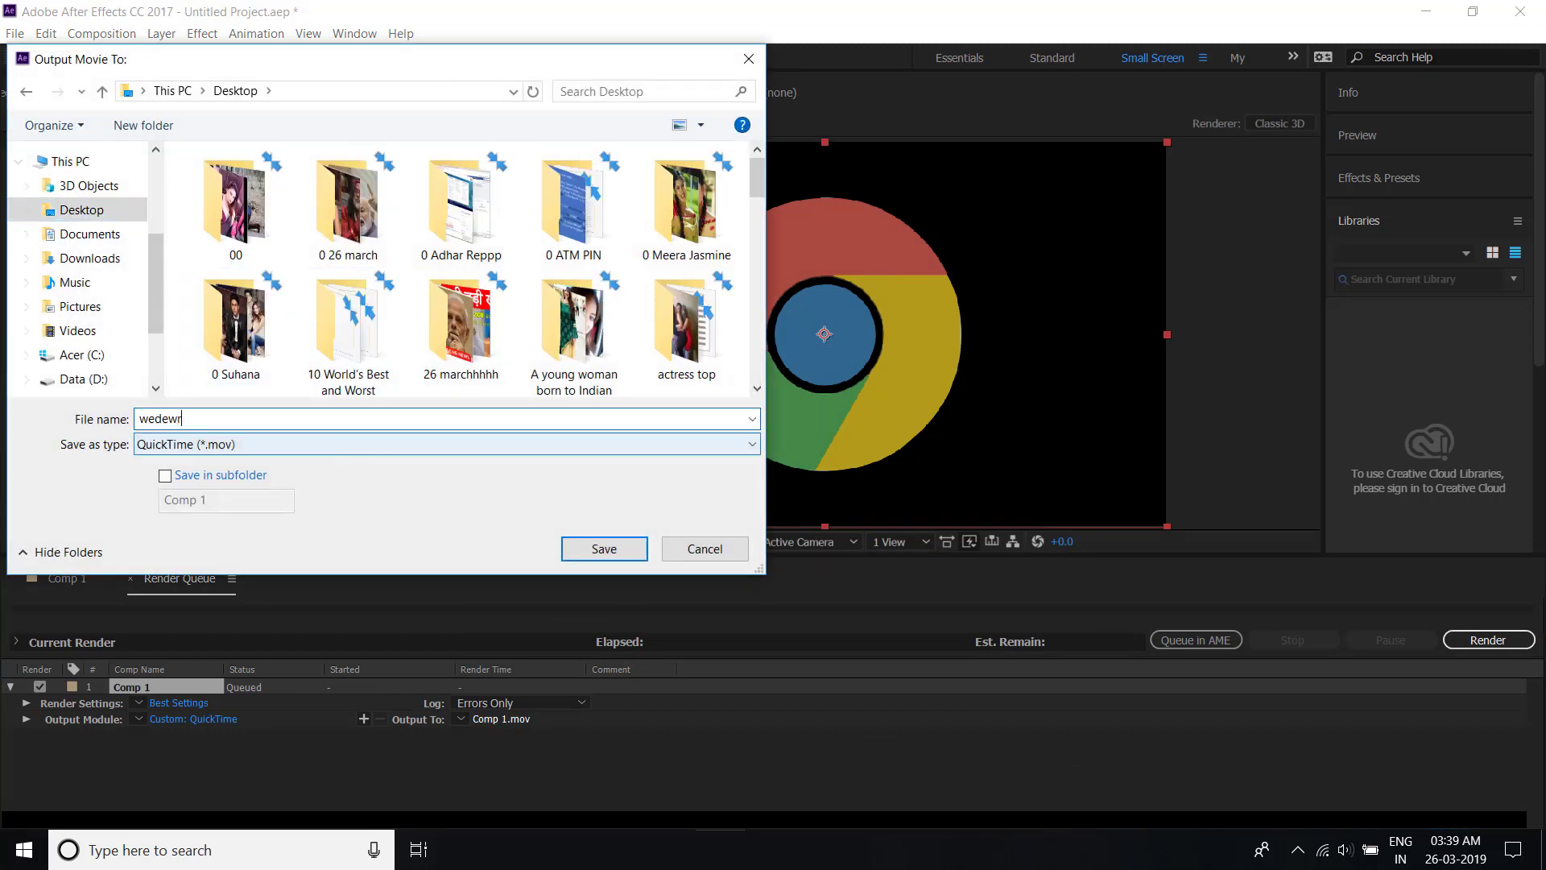
click(605, 551)
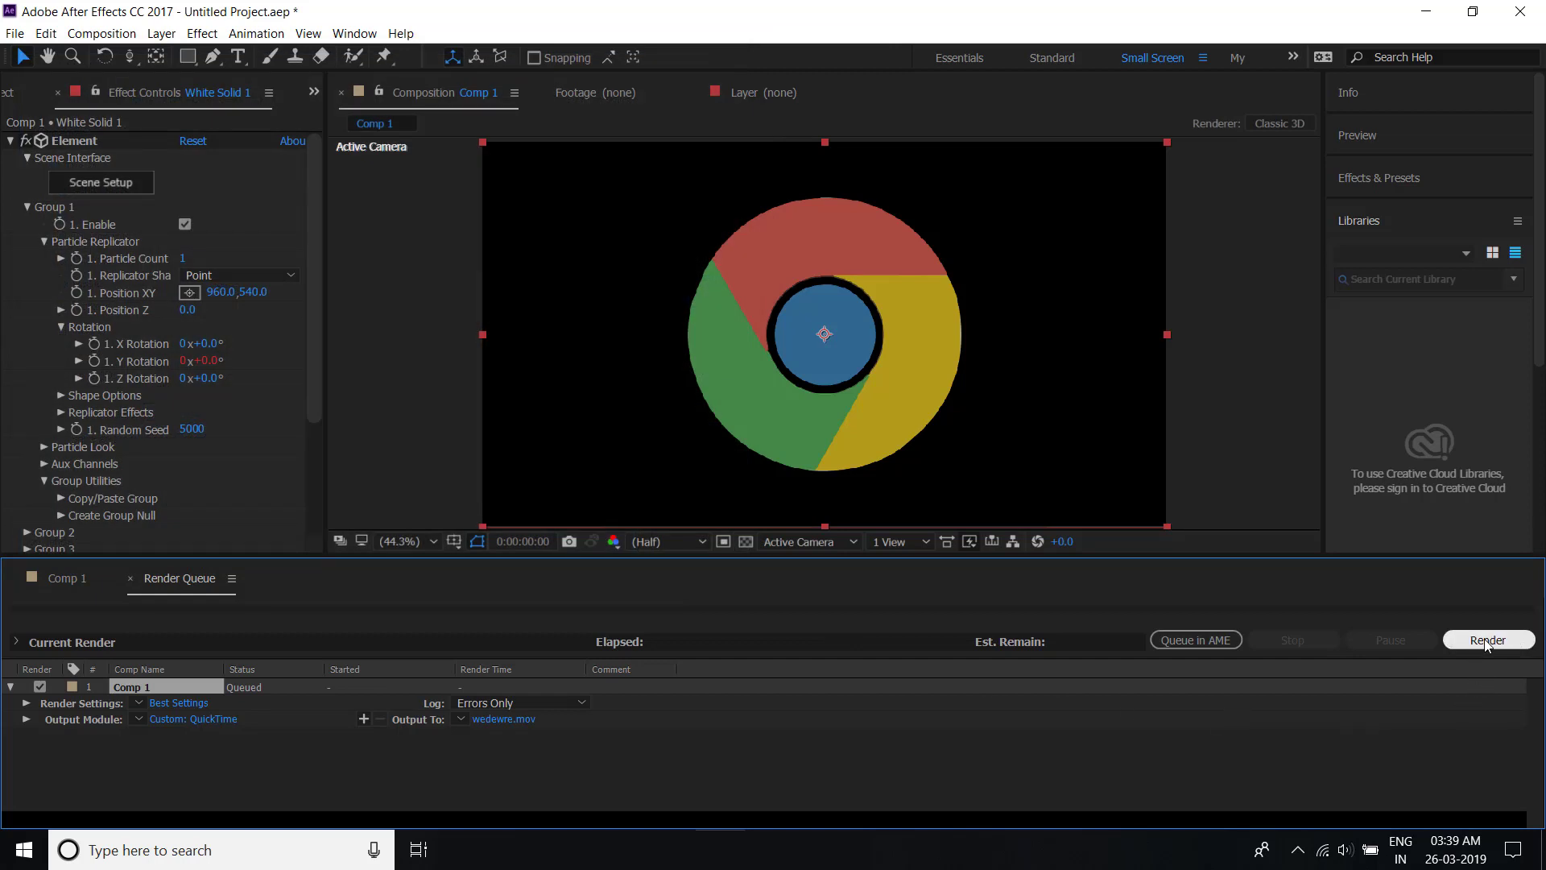
- Start rendering Comp 1 to wedewre.mov, then pause the render
click(1486, 642)
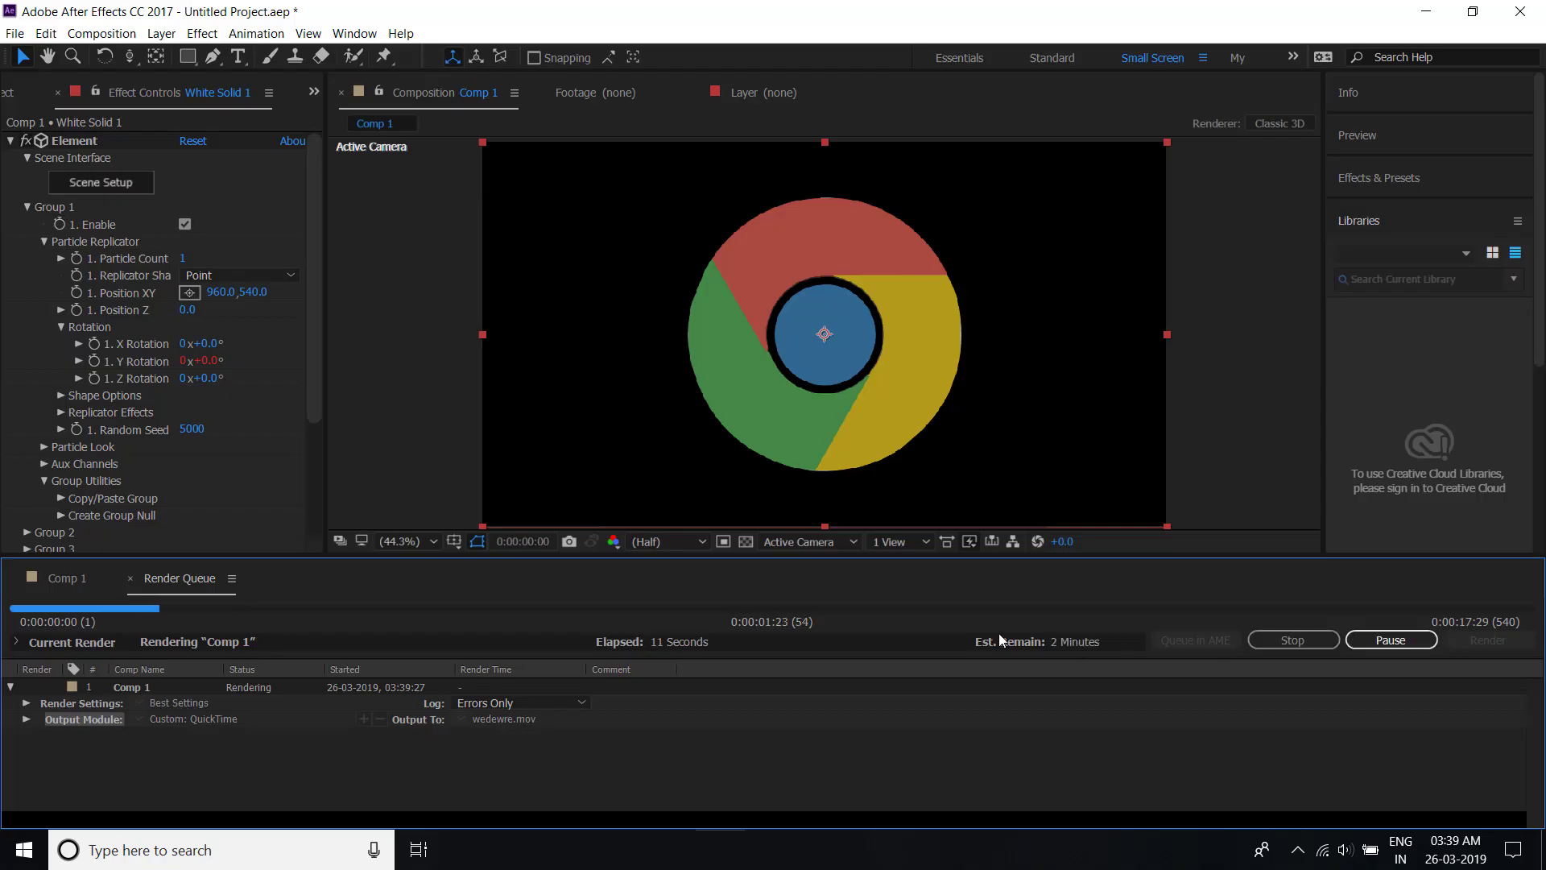
click(1386, 640)
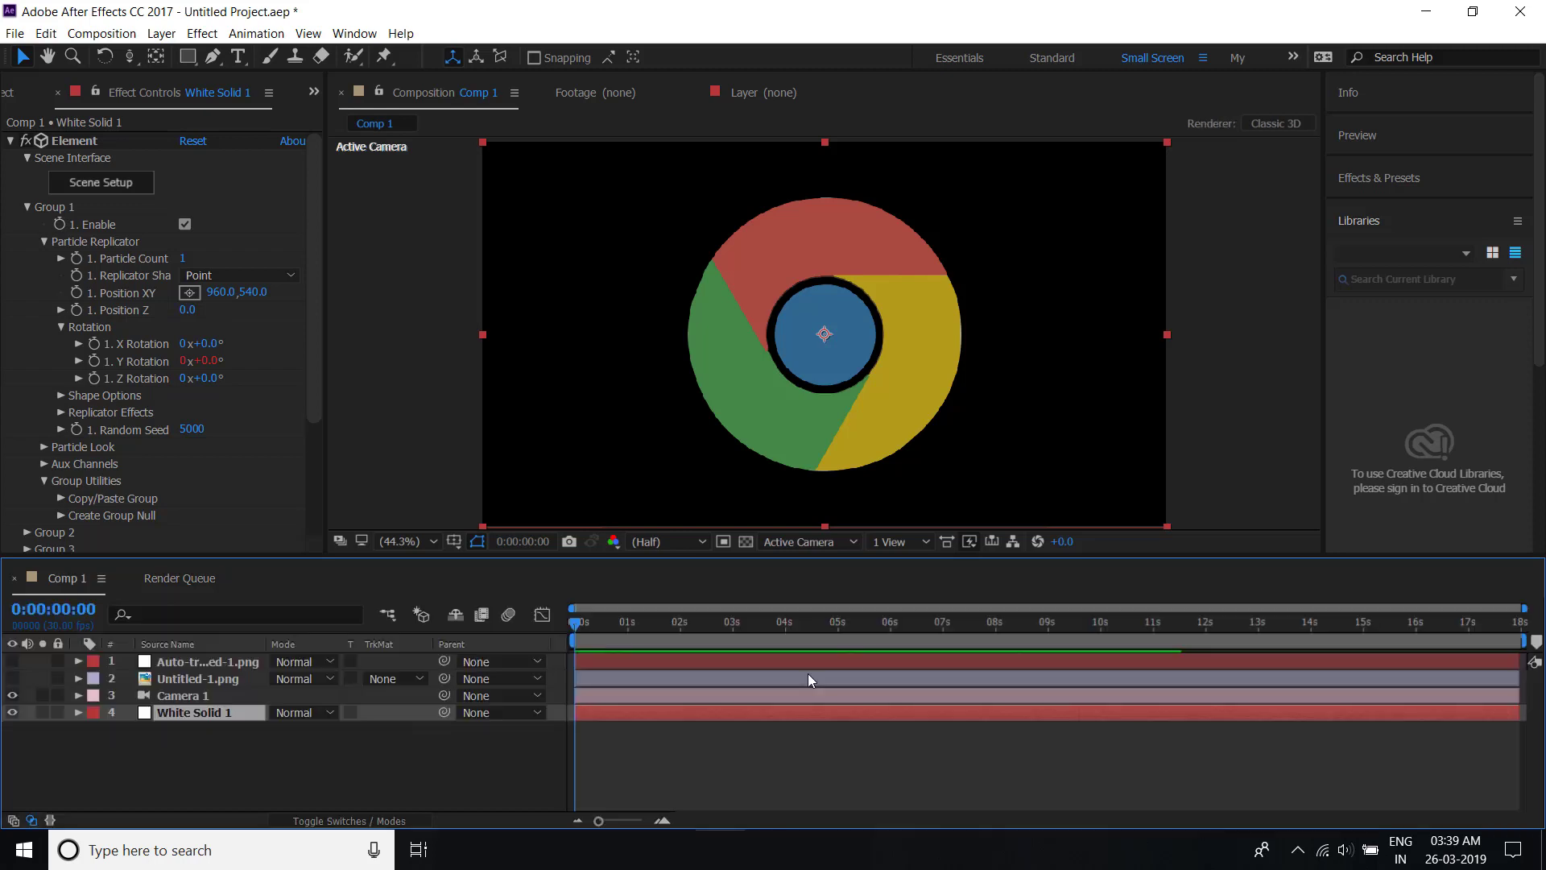